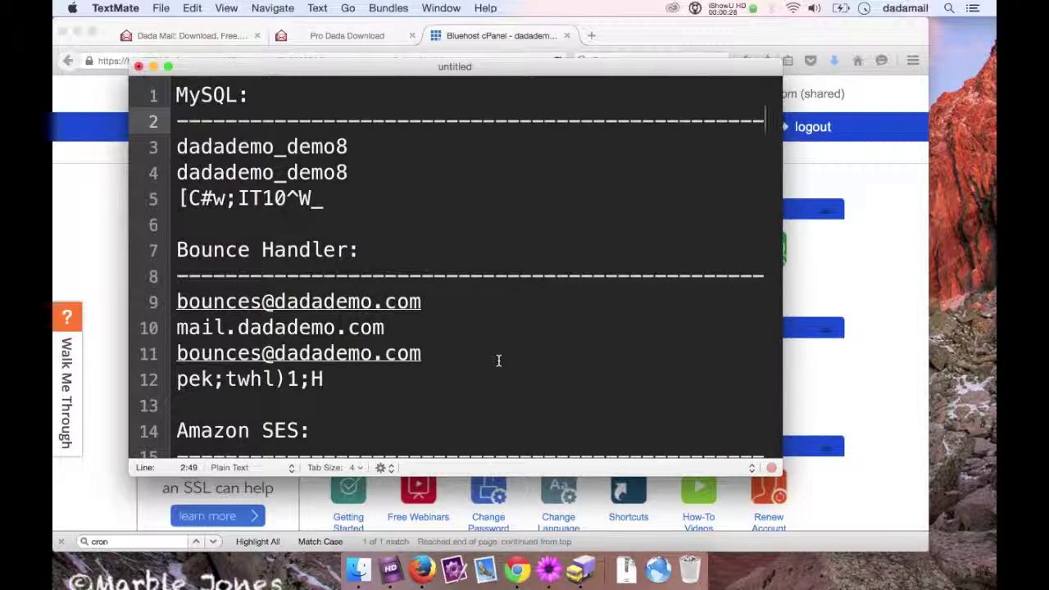
Step: Review the MySQL, Bounce Handler and Amazon SES credentials listed in the untitled notes document
{"action": "double_click", "coordinate": [347, 145]}
{"action": "double_click", "coordinate": [347, 172]}
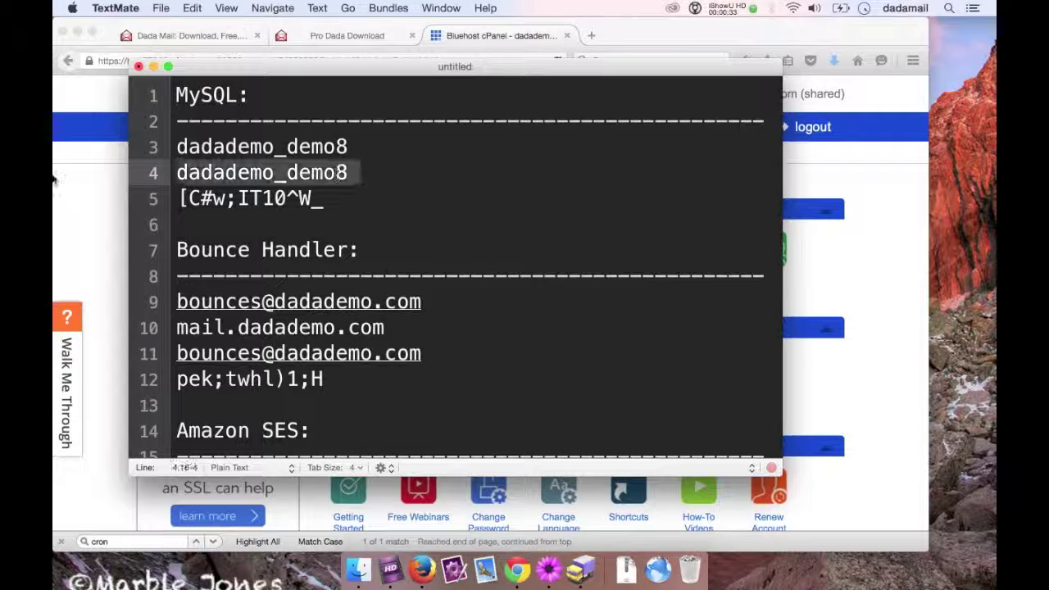
{"action": "left_click_drag", "start_coordinate": [334, 210], "coordinate": [177, 200]}
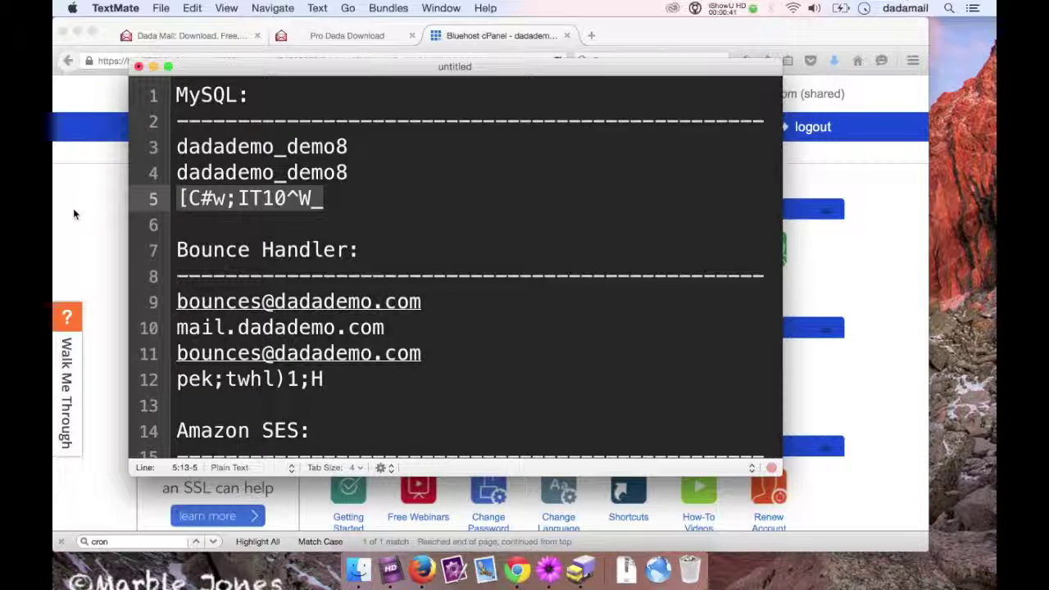
{"action": "left_click_drag", "start_coordinate": [437, 300], "coordinate": [164, 302]}
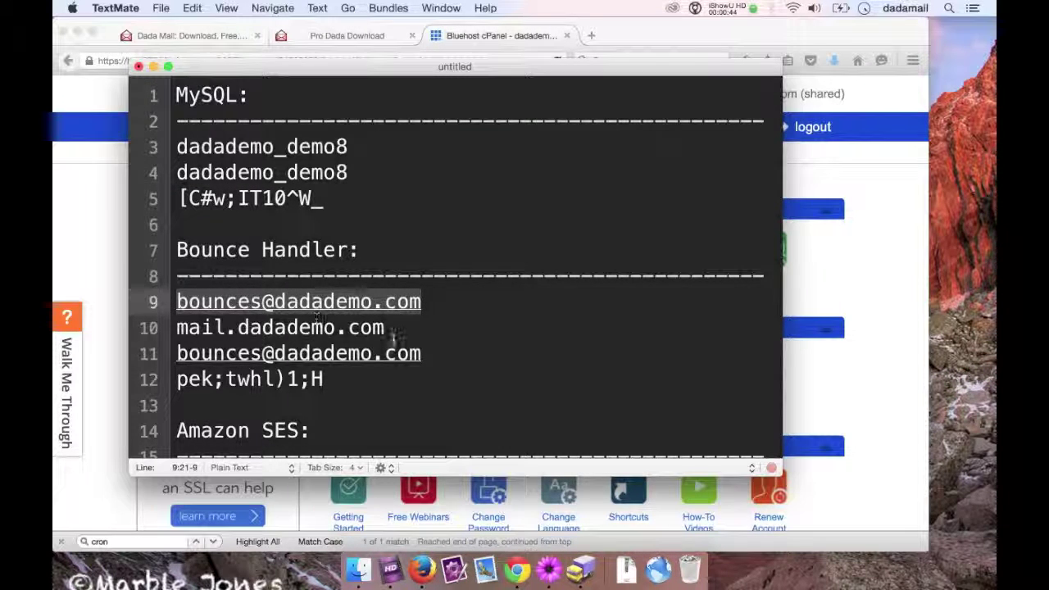
{"action": "left_click_drag", "start_coordinate": [387, 328], "coordinate": [152, 332]}
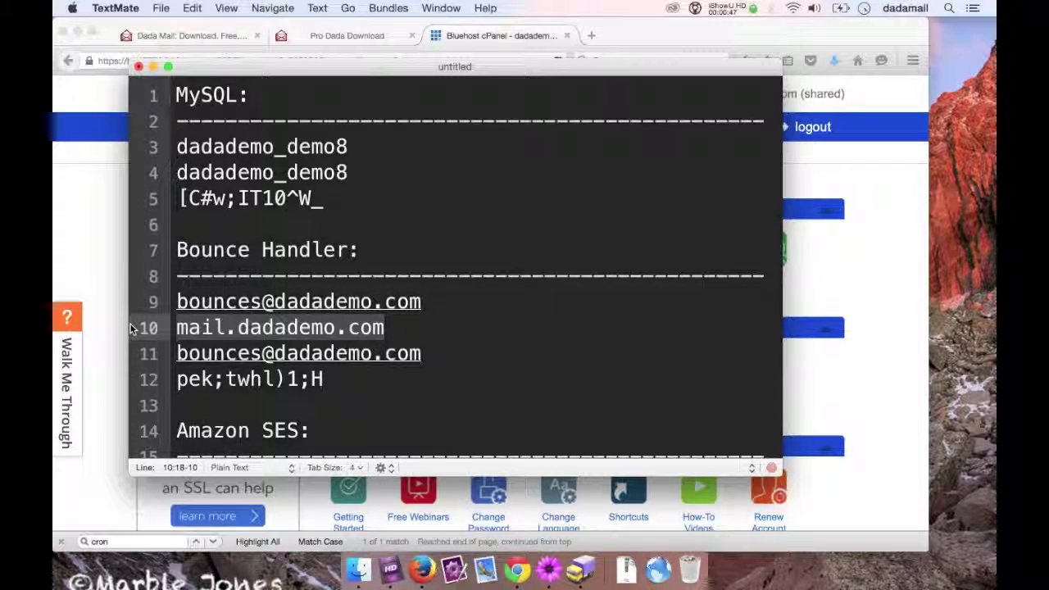
{"action": "left_click_drag", "start_coordinate": [427, 361], "coordinate": [168, 355]}
{"action": "left_click_drag", "start_coordinate": [347, 375], "coordinate": [72, 388]}
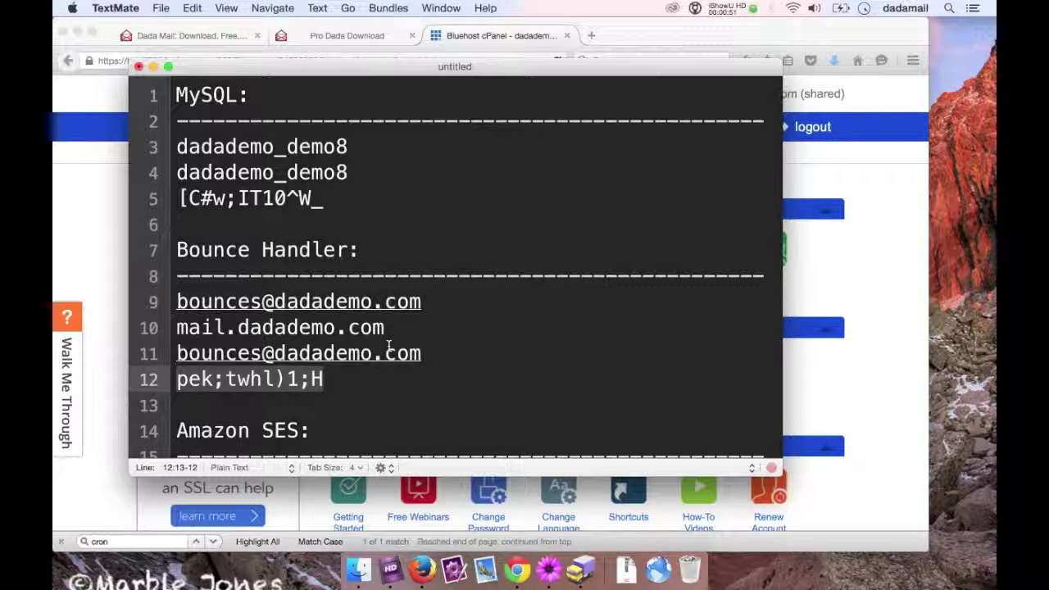
{"action": "scroll", "coordinate": [569, 311], "scroll_direction": "down", "scroll_amount": 3}
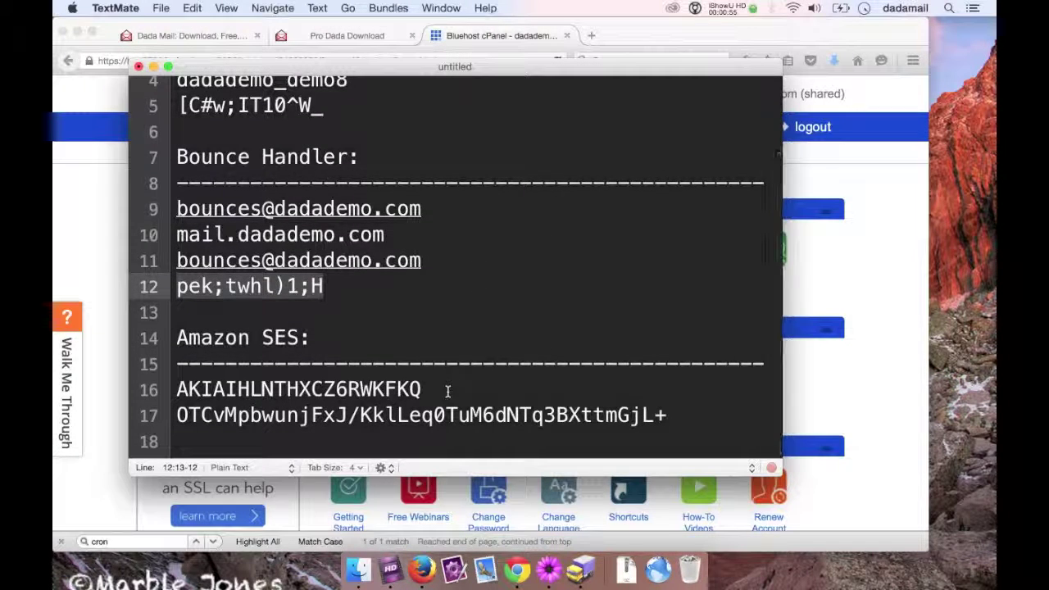
{"action": "left_click_drag", "start_coordinate": [443, 390], "coordinate": [168, 390]}
{"action": "left_click_drag", "start_coordinate": [680, 413], "coordinate": [97, 418]}
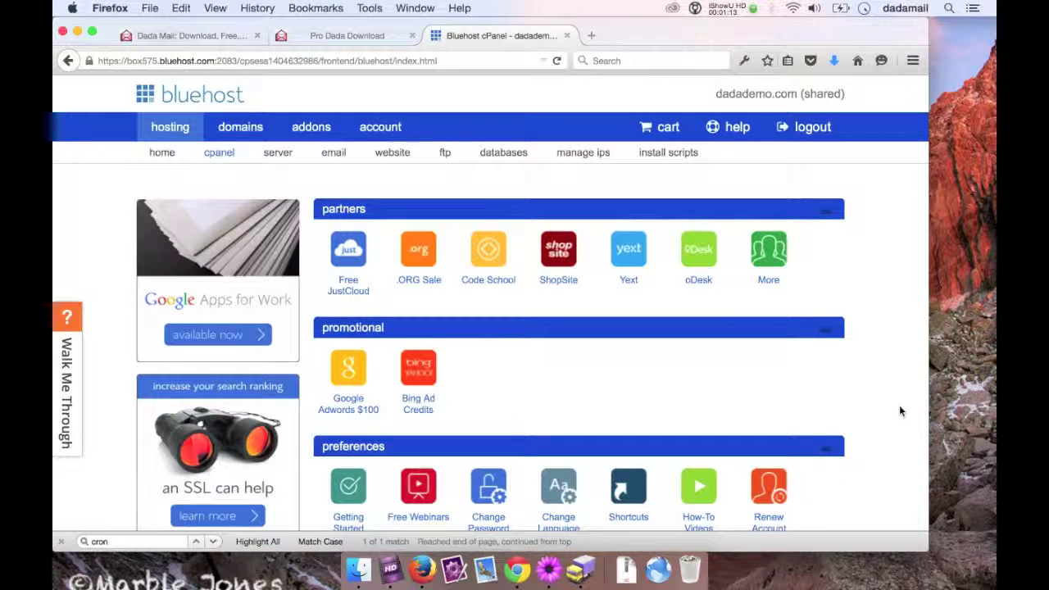
Step: In Firefox, start downloading Pro Dada 8.4.0 (.tar.gz) from the Pro Dada download page and cancel the save prompt
{"action": "left_click", "coordinate": [327, 35]}
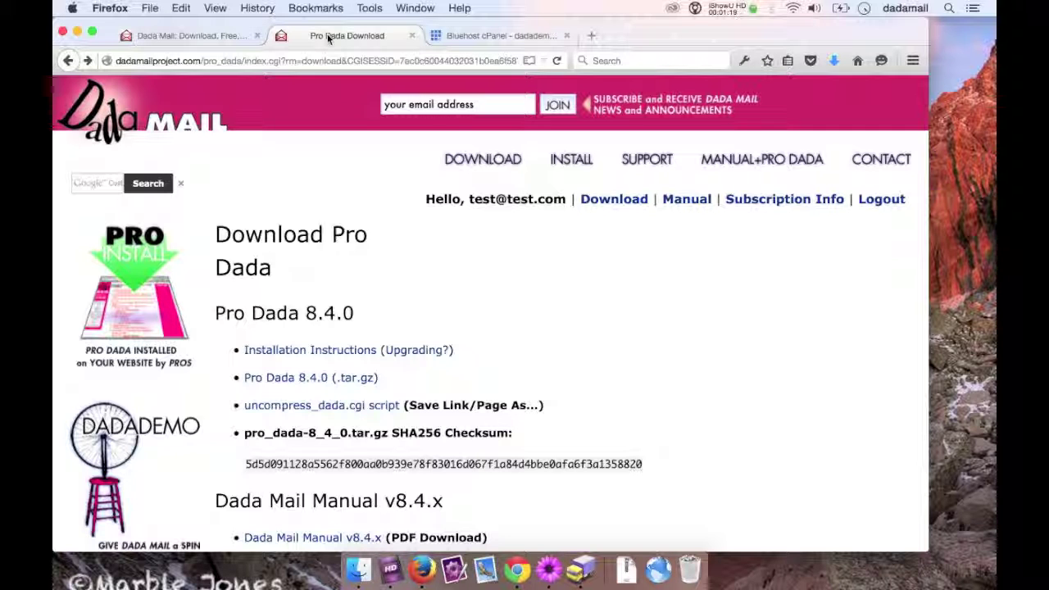
{"action": "scroll", "coordinate": [322, 210], "scroll_direction": "down", "scroll_amount": 1}
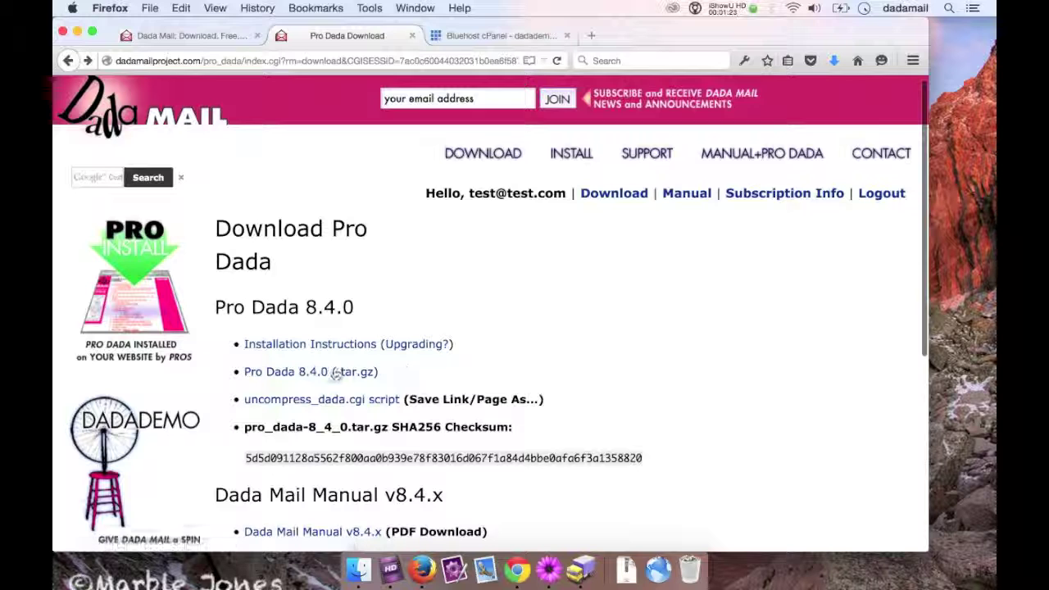
{"action": "left_click_drag", "start_coordinate": [379, 372], "coordinate": [236, 370]}
{"action": "left_click", "coordinate": [279, 373]}
{"action": "left_click", "coordinate": [488, 277]}
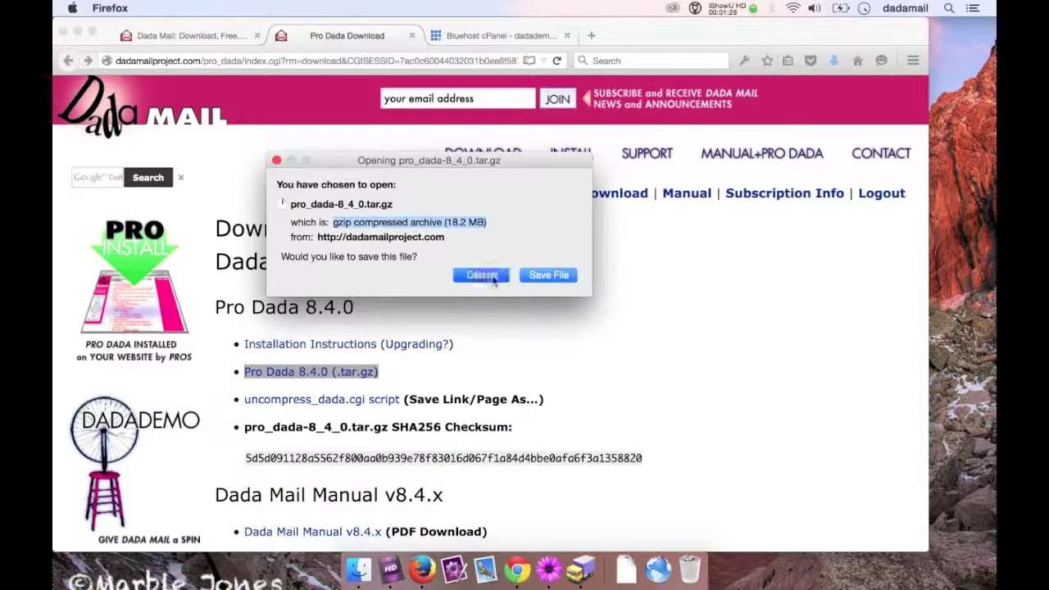
Step: Open the uncompress_dada.cgi script, start saving it to Downloads, cancel the save and close the page
{"action": "left_click", "coordinate": [301, 399]}
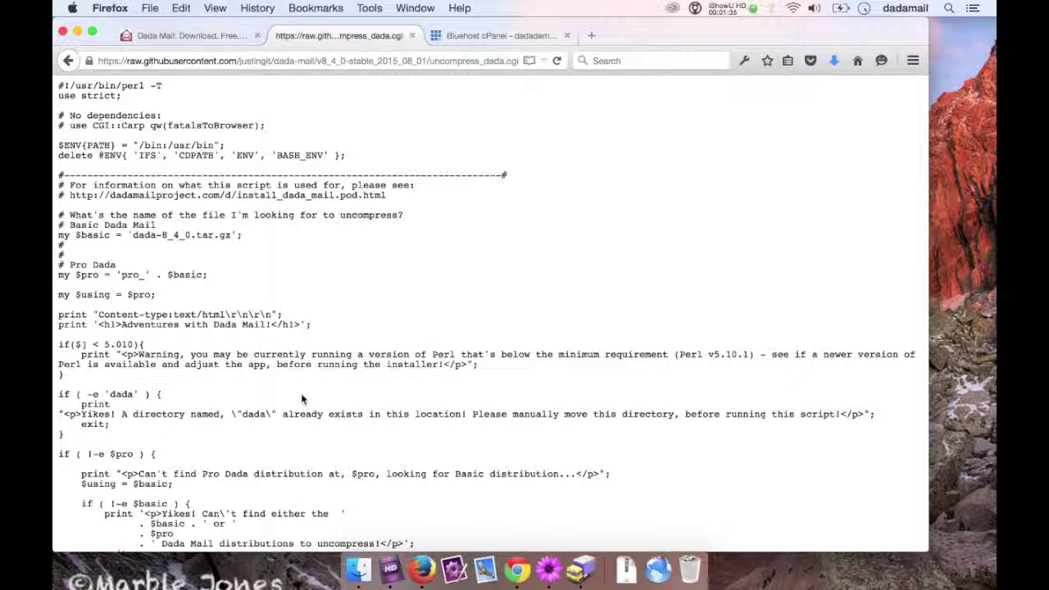
{"action": "key", "text": "super+s"}
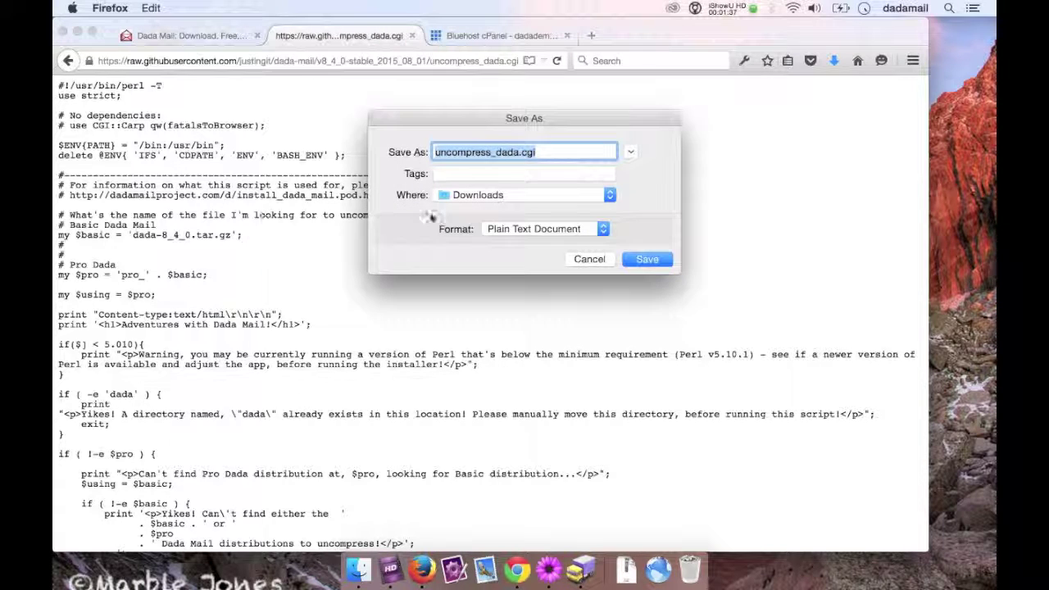
{"action": "left_click", "coordinate": [599, 259]}
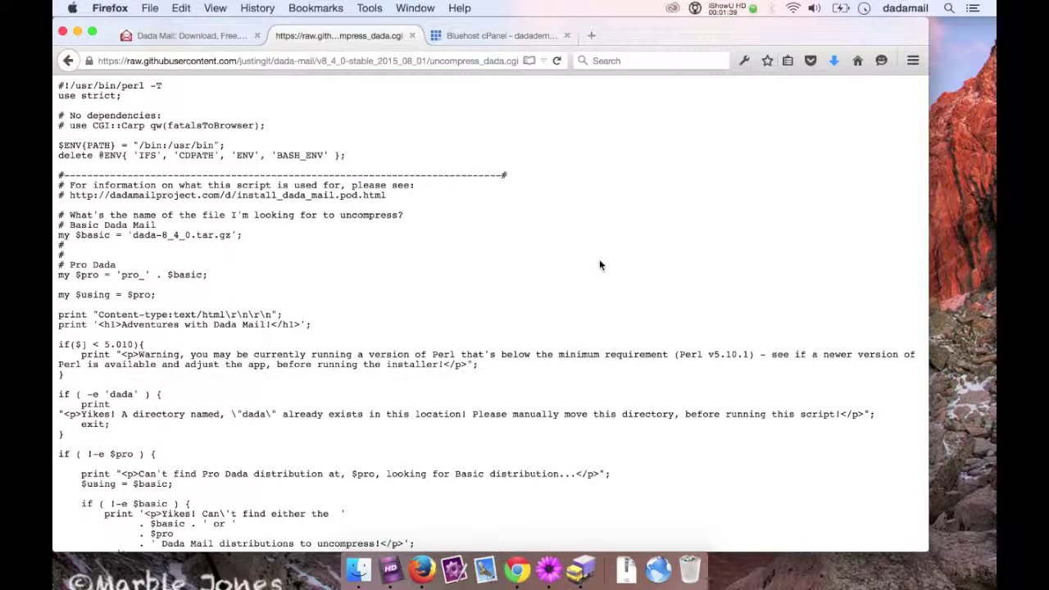
{"action": "key", "text": "super+w"}
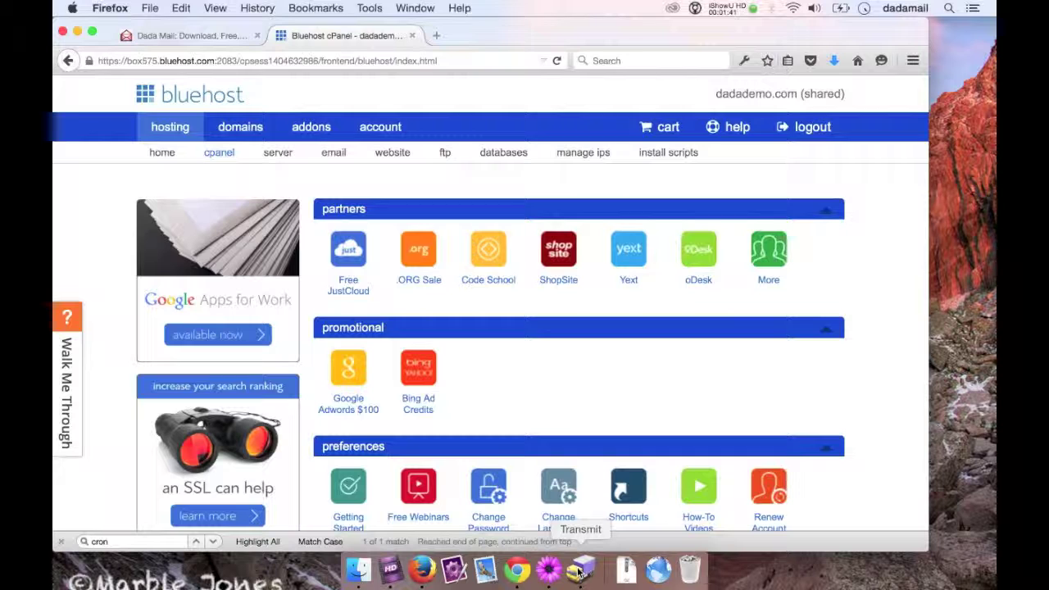
Step: Switch to Transmit, open the Downloads folder in Finder and arrange both windows so the remote cgi-bin folder stays accessible
{"action": "left_click", "coordinate": [578, 571]}
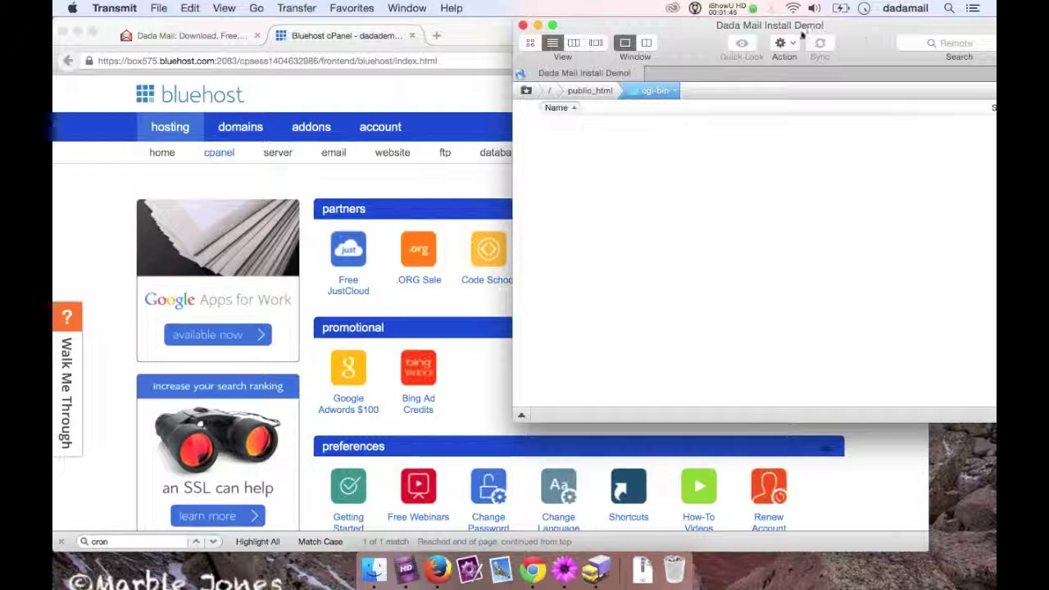
{"action": "left_click_drag", "start_coordinate": [705, 25], "coordinate": [490, 16]}
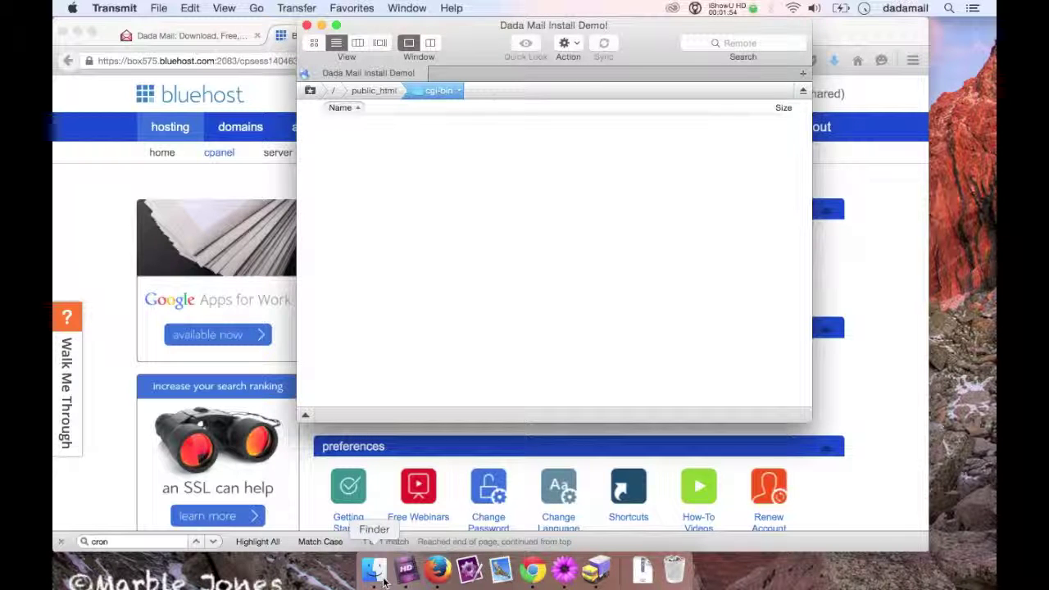
{"action": "left_click", "coordinate": [642, 567]}
{"action": "left_click", "coordinate": [646, 421]}
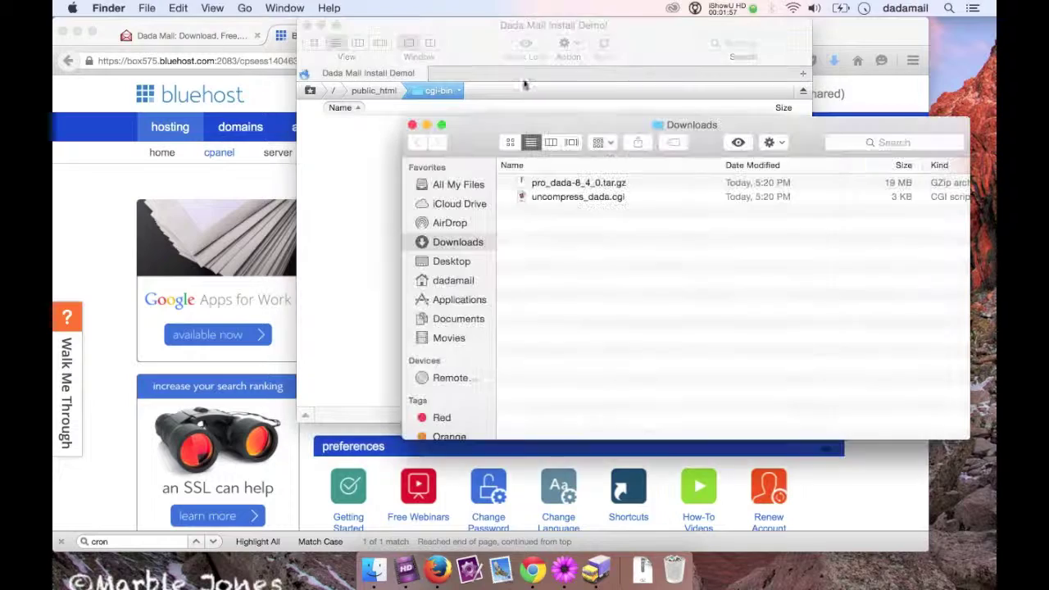
{"action": "left_click_drag", "start_coordinate": [607, 134], "coordinate": [115, 269]}
Step: Upload pro_dada-8_4_0.tar.gz and uncompress_dada.cgi from Downloads to the remote public_html/cgi-bin folder
{"action": "left_click_drag", "start_coordinate": [122, 379], "coordinate": [335, 243]}
{"action": "left_click_drag", "start_coordinate": [277, 302], "coordinate": [411, 167]}
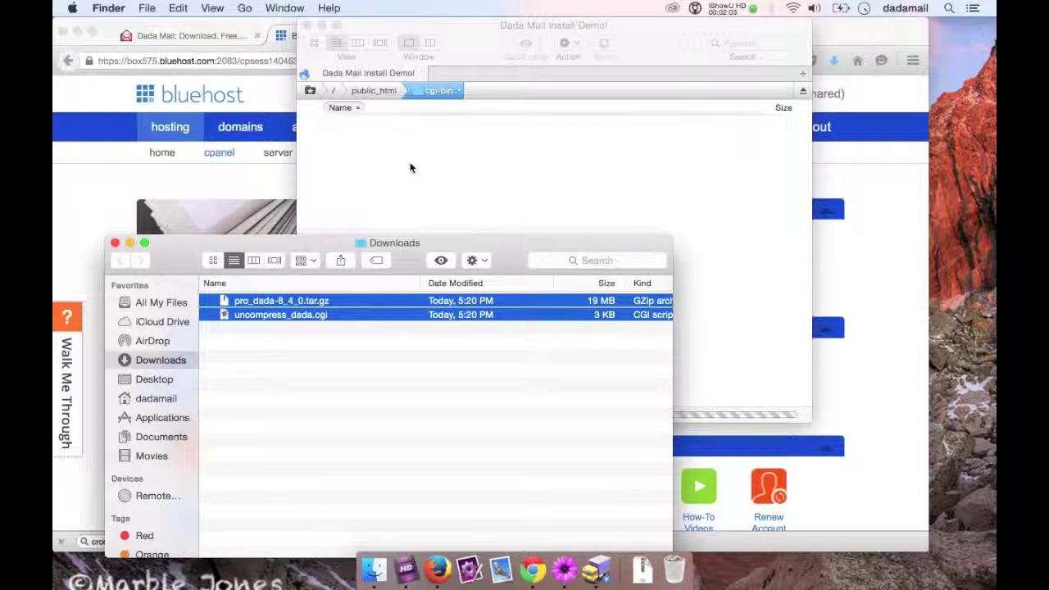
{"action": "left_click", "coordinate": [411, 167]}
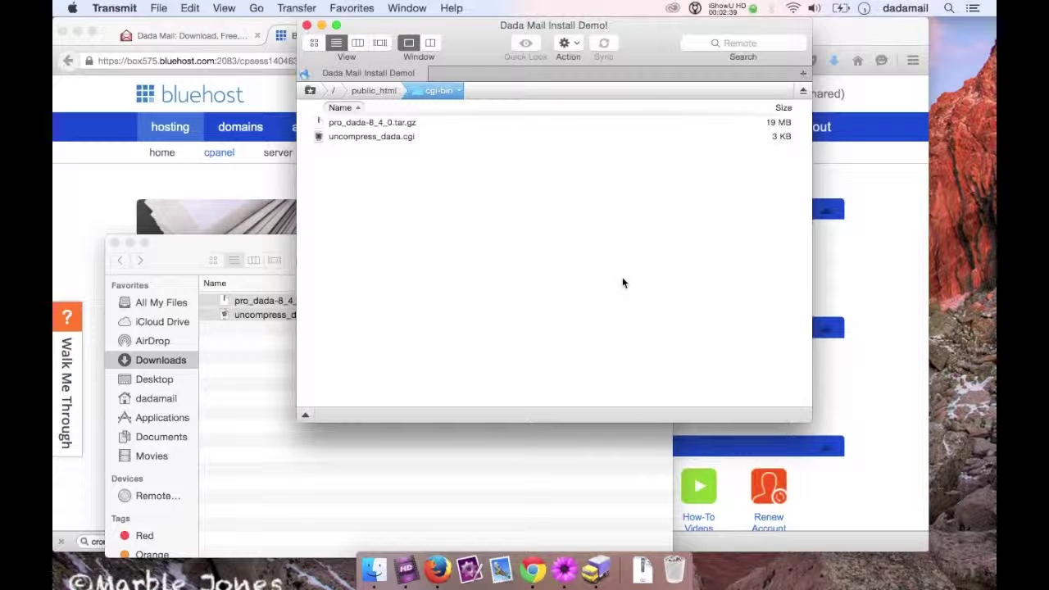
Step: Set the permissions of the remote uncompress_dada.cgi to 755 by enabling Execute for User, Group and World, and apply them
{"action": "left_click", "coordinate": [400, 139]}
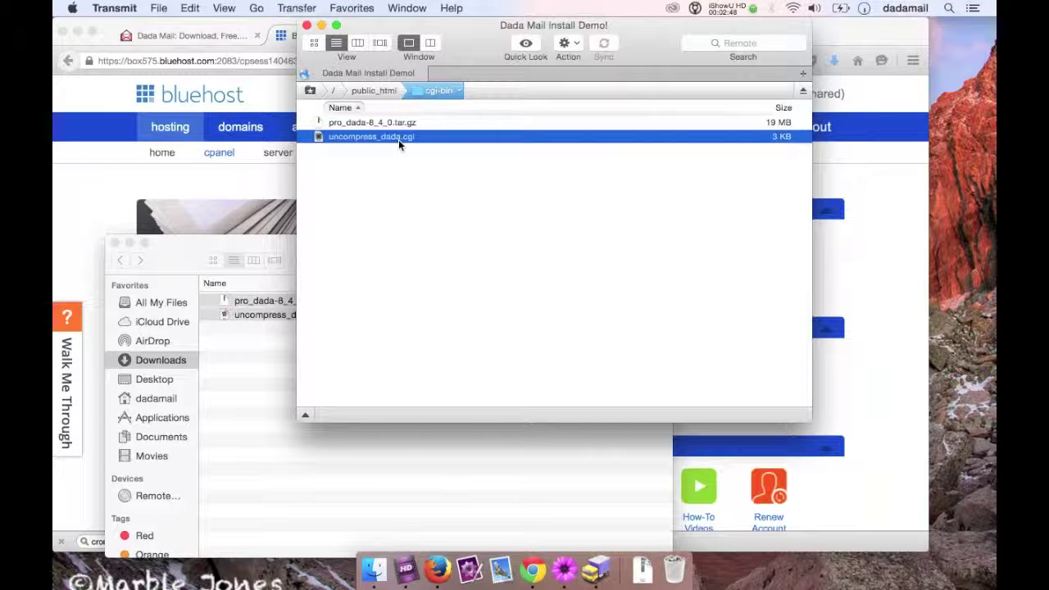
{"action": "key", "text": "super+i"}
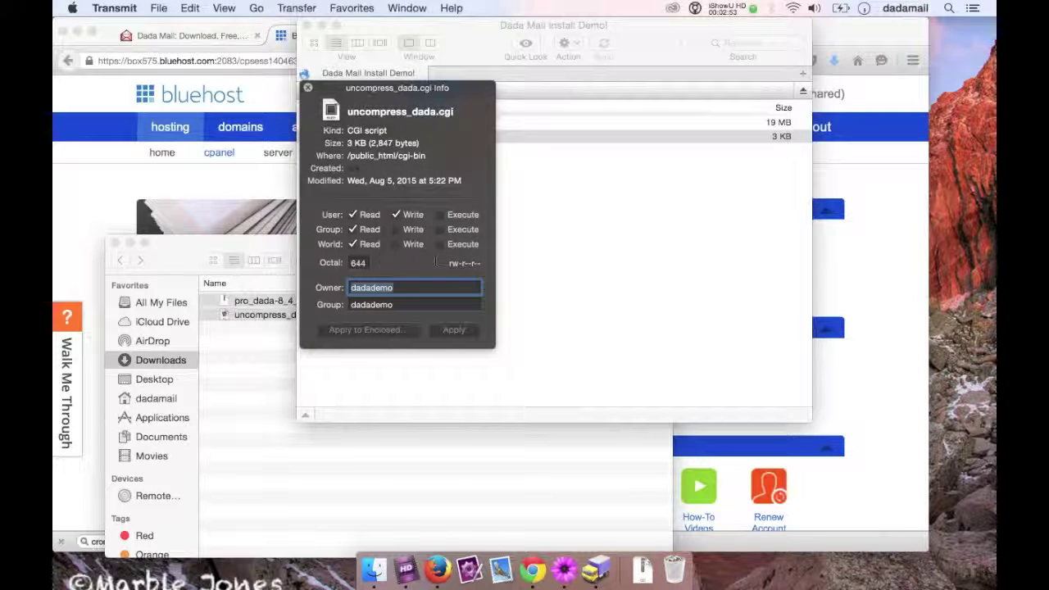
{"action": "left_click", "coordinate": [440, 214]}
{"action": "left_click", "coordinate": [440, 229]}
{"action": "left_click", "coordinate": [441, 244]}
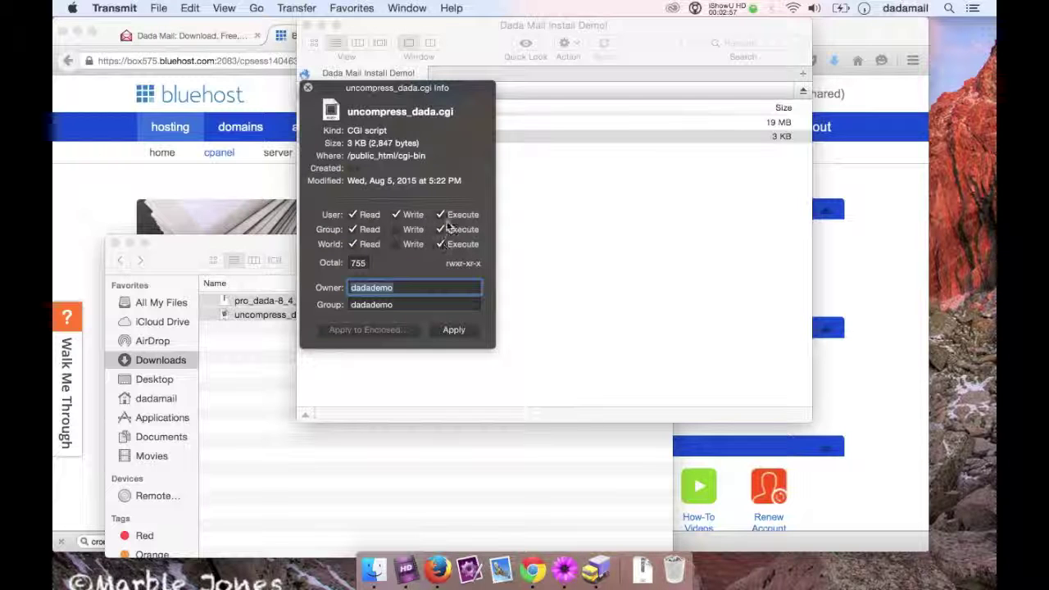
{"action": "left_click", "coordinate": [456, 331]}
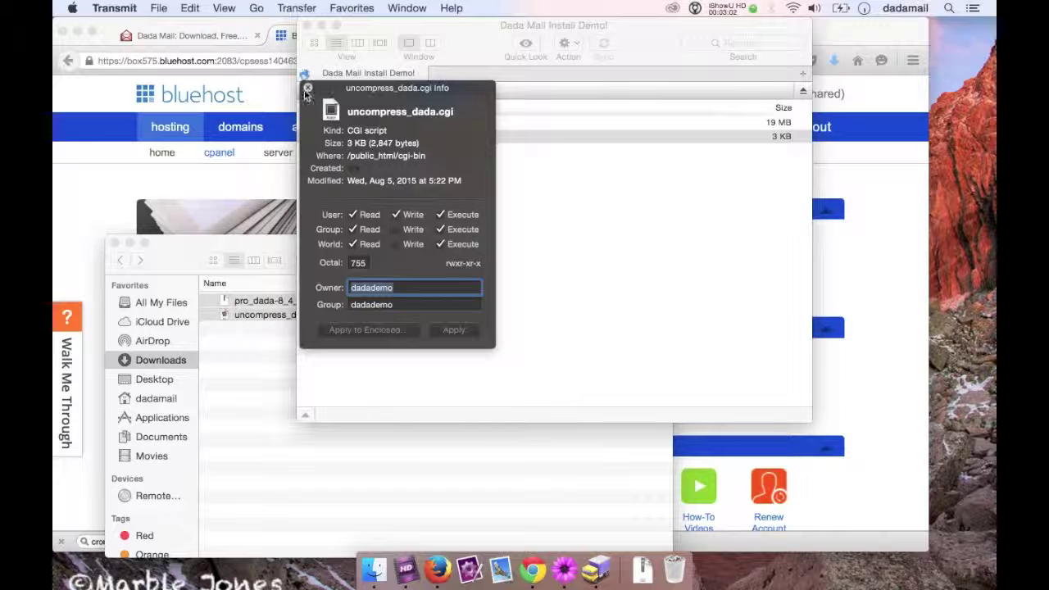
{"action": "left_click", "coordinate": [307, 88]}
{"action": "left_click", "coordinate": [402, 134]}
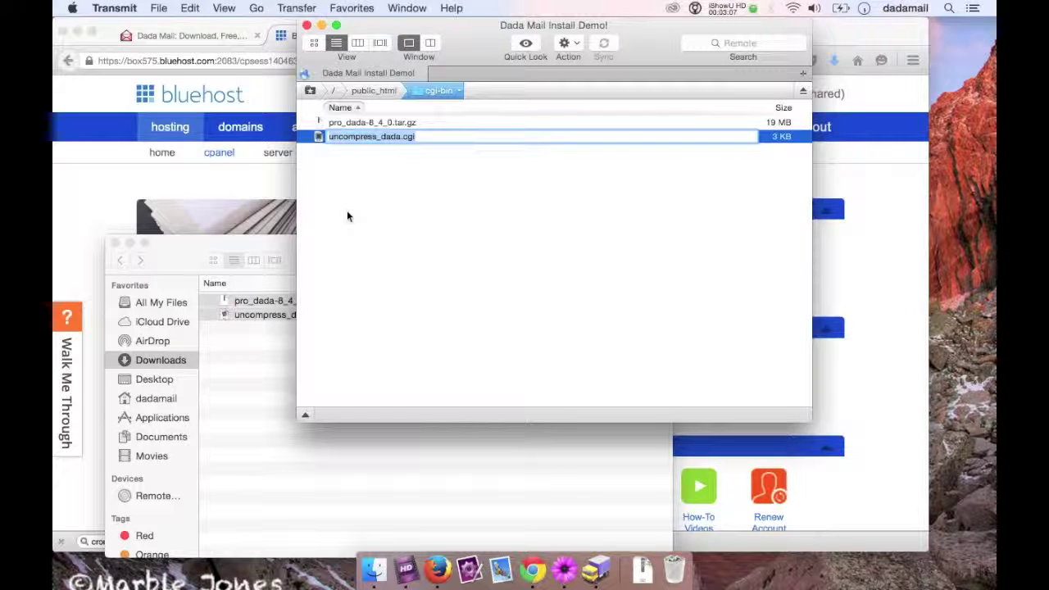
Step: Switch to Firefox and run the uncompress script at dadademo.com/cgi-bin/uncompress_dada.cgi in a new browser tab
{"action": "left_click", "coordinate": [92, 218]}
{"action": "key", "text": "super+t"}
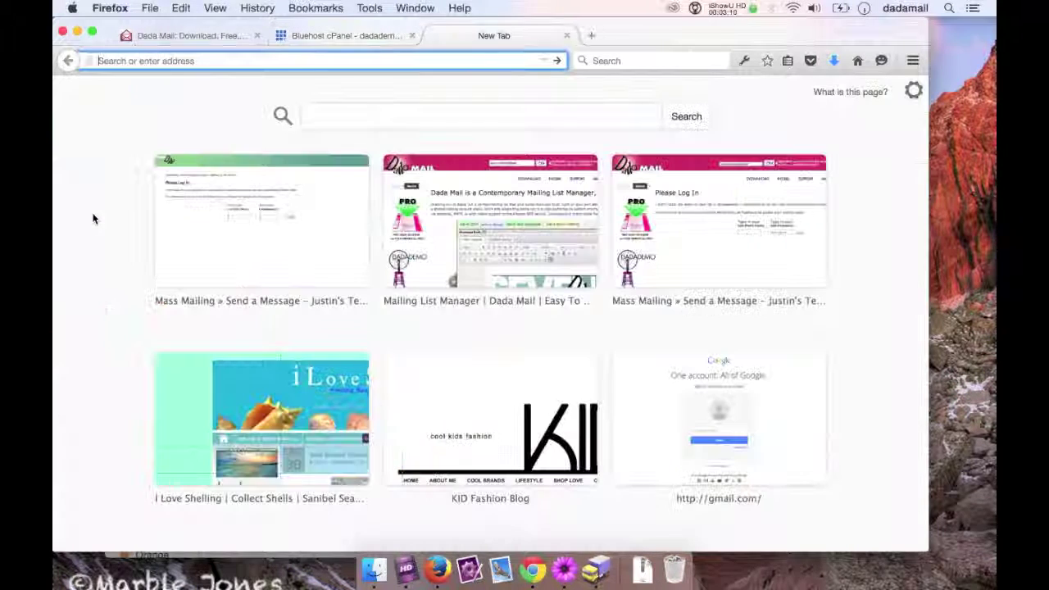
{"action": "type", "text": "dadade"}
{"action": "key", "text": "BackSpace"}
{"action": "type", "text": "mo.com/"}
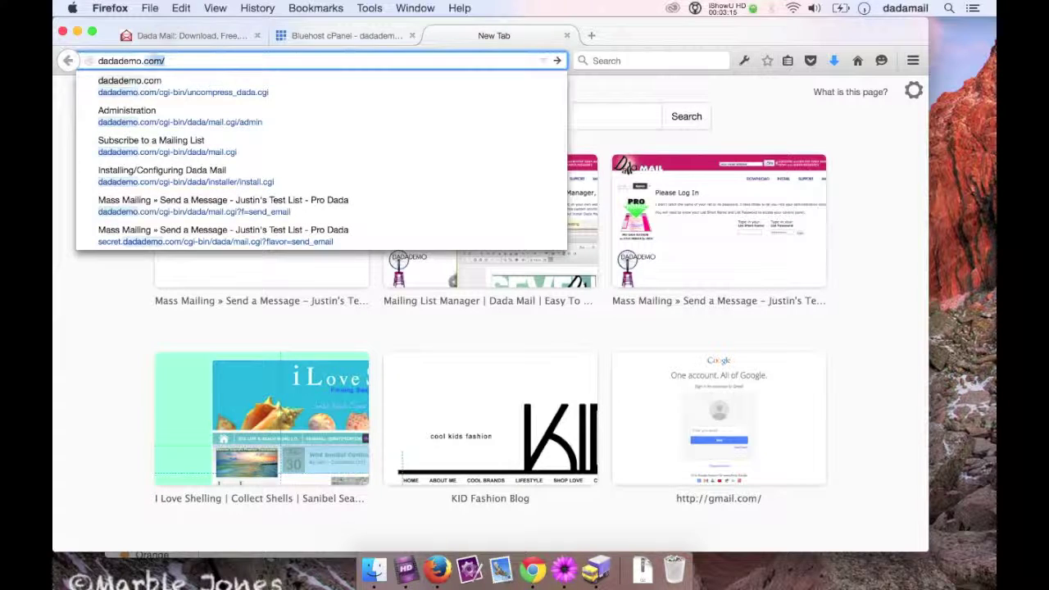
{"action": "key", "text": "BackSpace"}
{"action": "type", "text": "."}
{"action": "key", "text": "BackSpace"}
{"action": "type", "text": "/cgi-"}
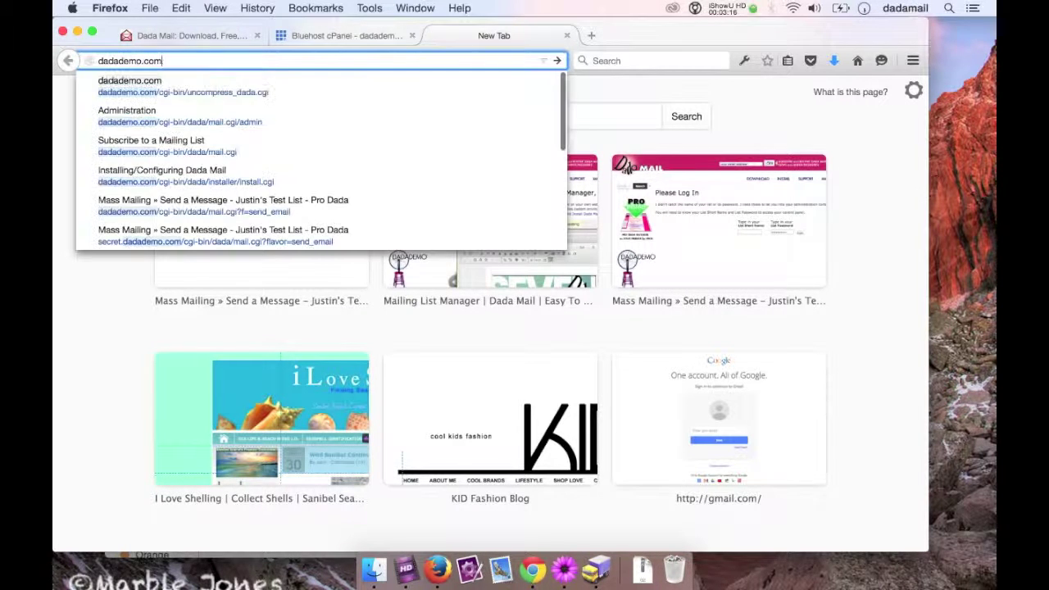
{"action": "type", "text": "bin/"}
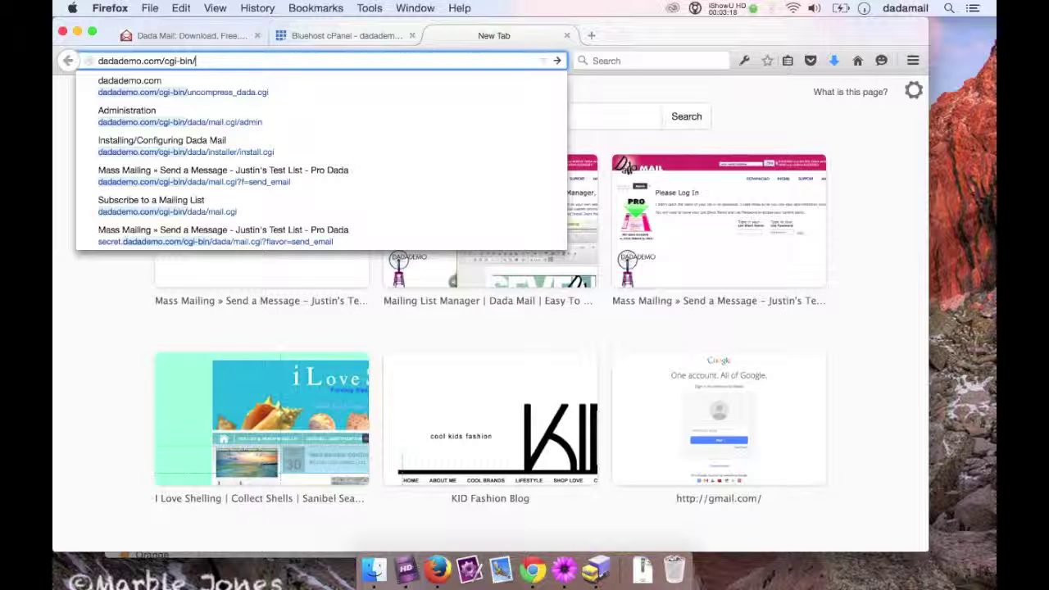
{"action": "key", "text": "Down"}
{"action": "key", "text": "Return"}
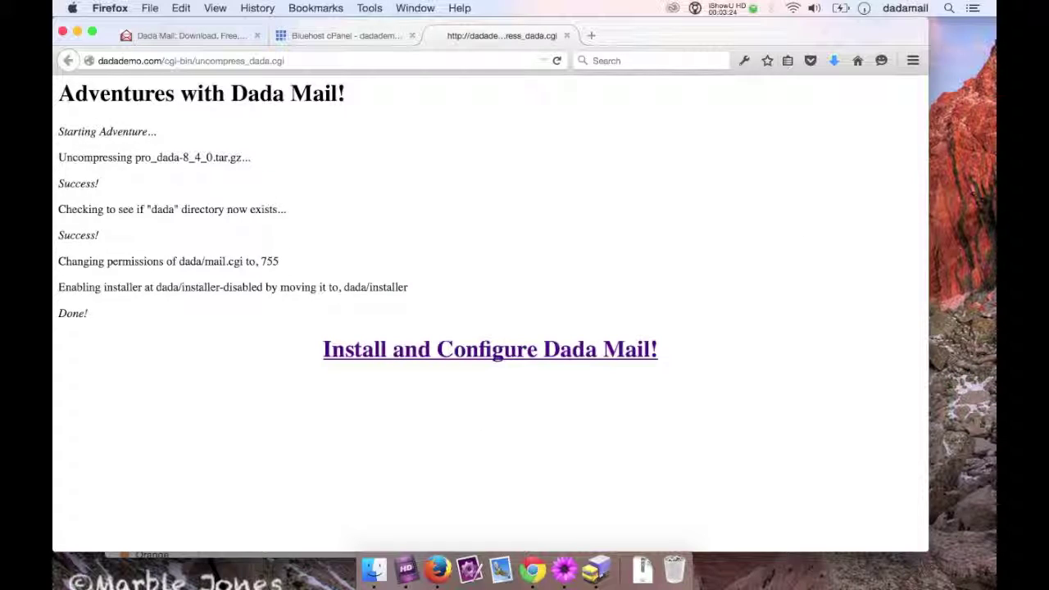
Step: Start the Dada Mail installer, continue with the Installation option and check the Pro Dada Program URL
{"action": "left_click", "coordinate": [495, 352]}
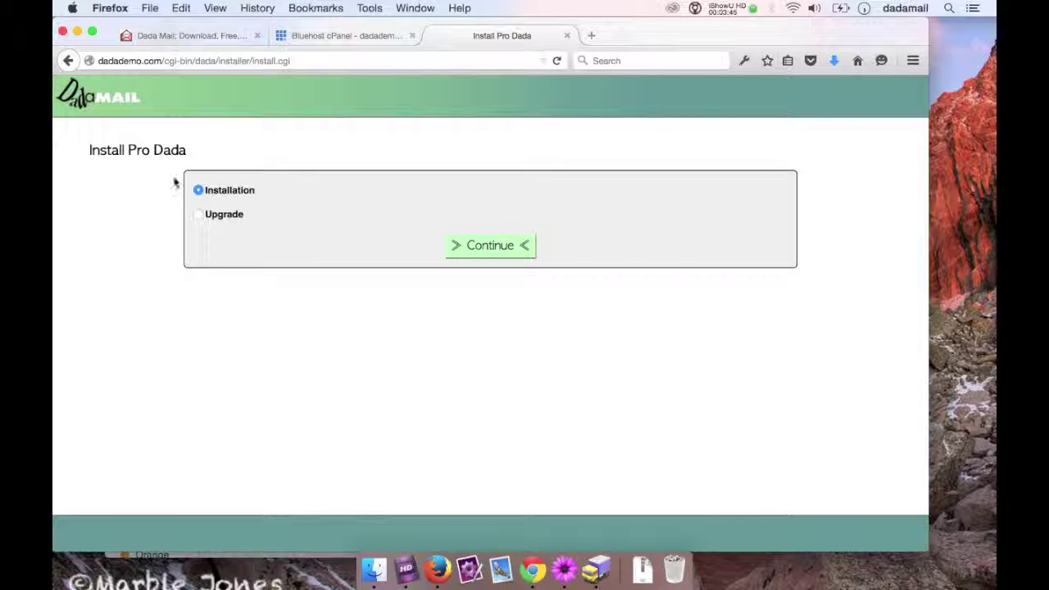
{"action": "left_click", "coordinate": [466, 250]}
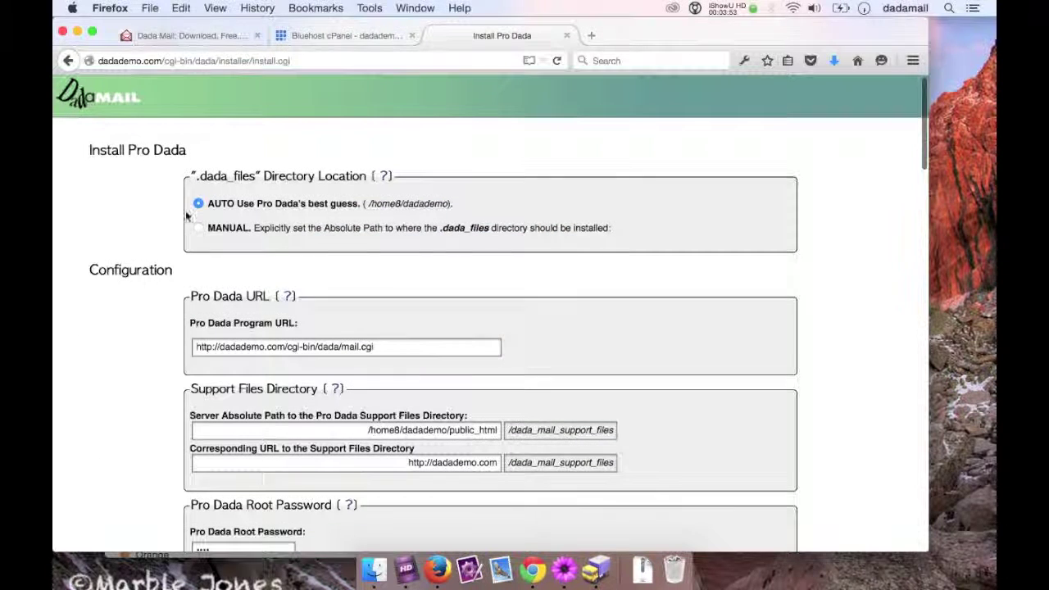
{"action": "scroll", "coordinate": [352, 338], "scroll_direction": "down", "scroll_amount": 1}
{"action": "left_click_drag", "start_coordinate": [332, 306], "coordinate": [103, 306]}
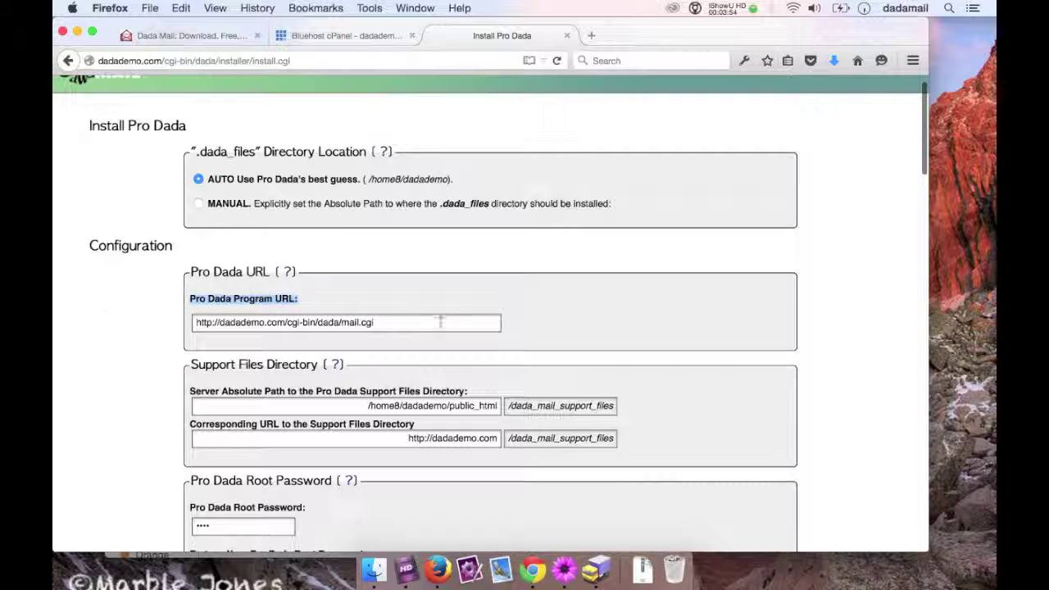
{"action": "left_click_drag", "start_coordinate": [442, 324], "coordinate": [71, 332]}
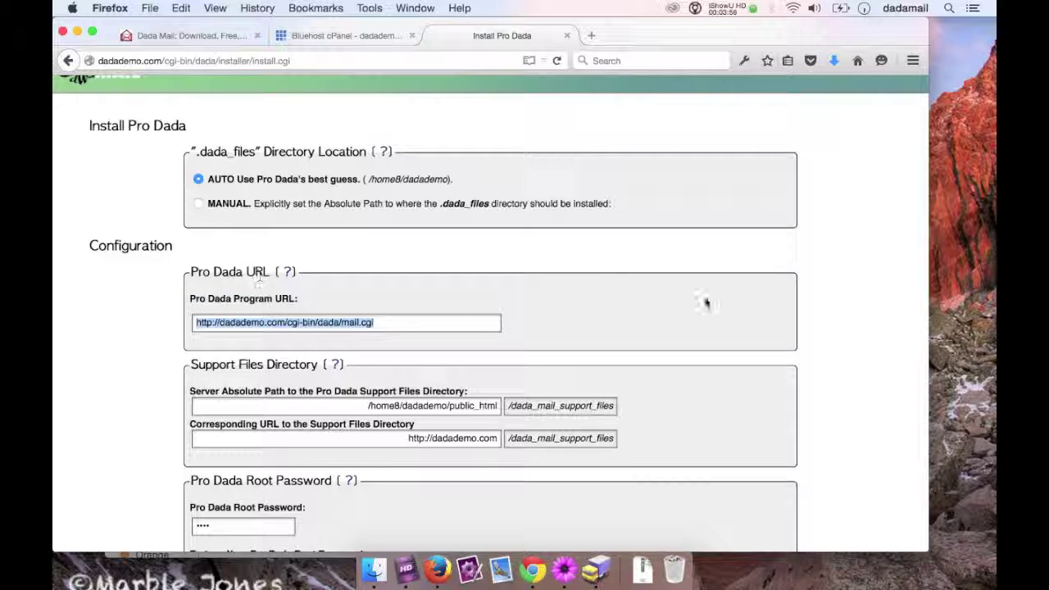
Step: Replace the prefilled Pro Dada Root Password with a new password and re-type it for confirmation
{"action": "scroll", "coordinate": [705, 300], "scroll_direction": "down", "scroll_amount": 3}
{"action": "left_click_drag", "start_coordinate": [189, 299], "coordinate": [322, 300]}
{"action": "scroll", "coordinate": [685, 390], "scroll_direction": "down", "scroll_amount": 8}
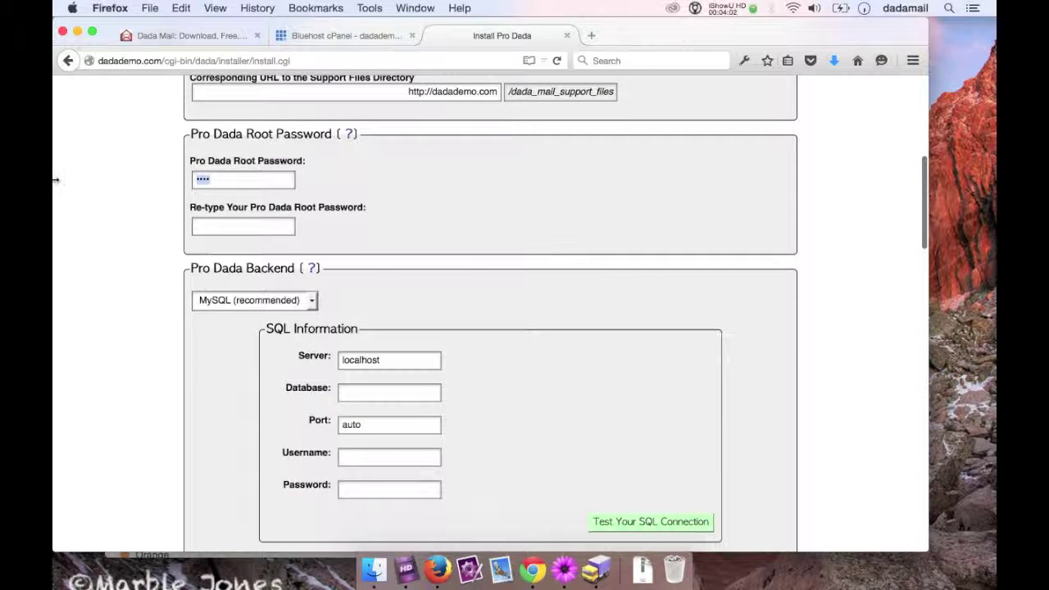
{"action": "key", "text": "BackSpace"}
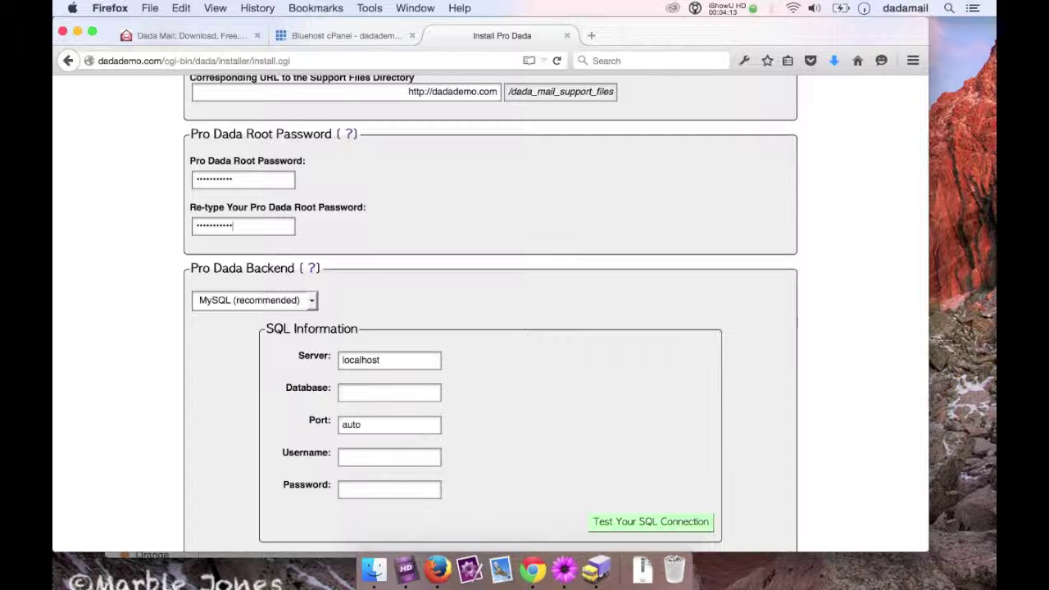
Step: Copy the MySQL database name dadademo_demo8 from the TextMate notes into the installer's SQL Database field in Firefox
{"action": "scroll", "coordinate": [481, 311], "scroll_direction": "down", "scroll_amount": 3}
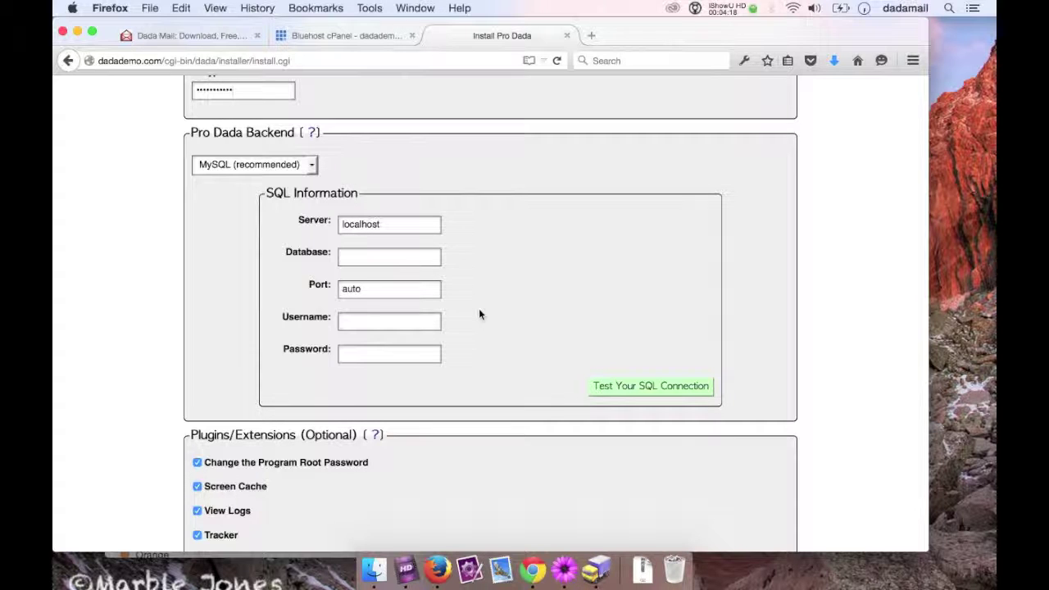
{"action": "left_click", "coordinate": [565, 569]}
{"action": "left_click_drag", "start_coordinate": [283, 69], "coordinate": [710, 28]}
{"action": "left_click_drag", "start_coordinate": [786, 107], "coordinate": [606, 105]}
{"action": "key", "text": "super+c"}
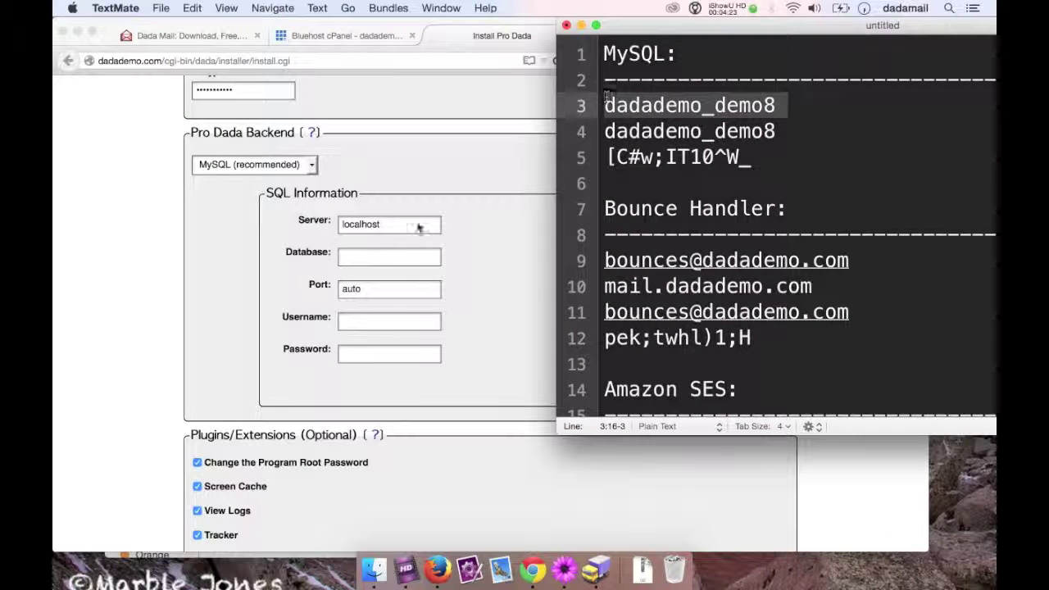
{"action": "left_click", "coordinate": [363, 253]}
{"action": "key", "text": "super+v"}
Step: Copy the MySQL username dadademo_demo8 from the TextMate notes into the SQL Username field of the installer
{"action": "left_click", "coordinate": [993, 243]}
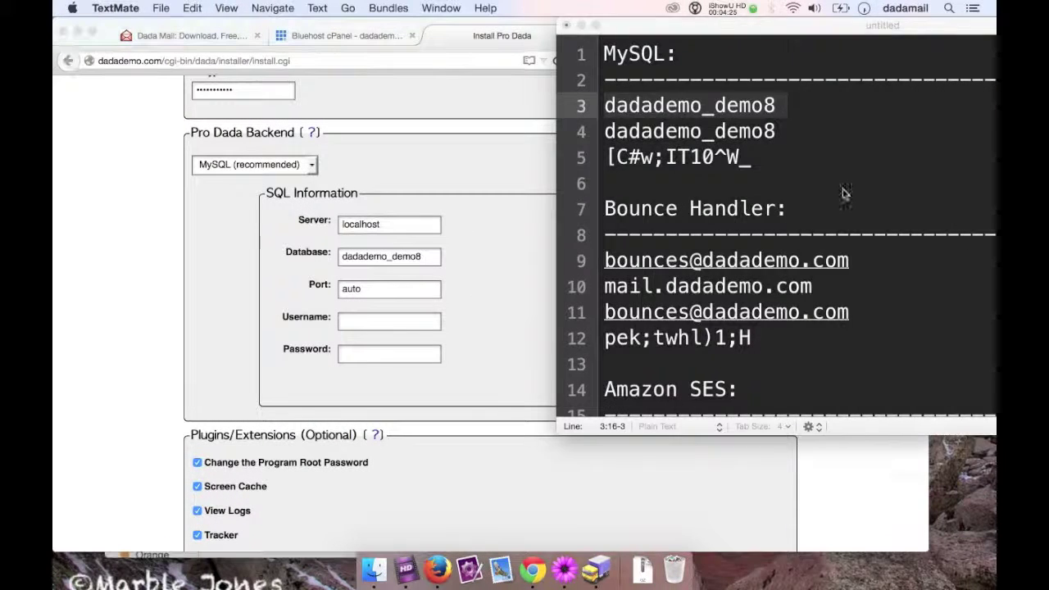
{"action": "left_click_drag", "start_coordinate": [798, 131], "coordinate": [588, 131]}
{"action": "key", "text": "super+c"}
{"action": "left_click", "coordinate": [396, 323]}
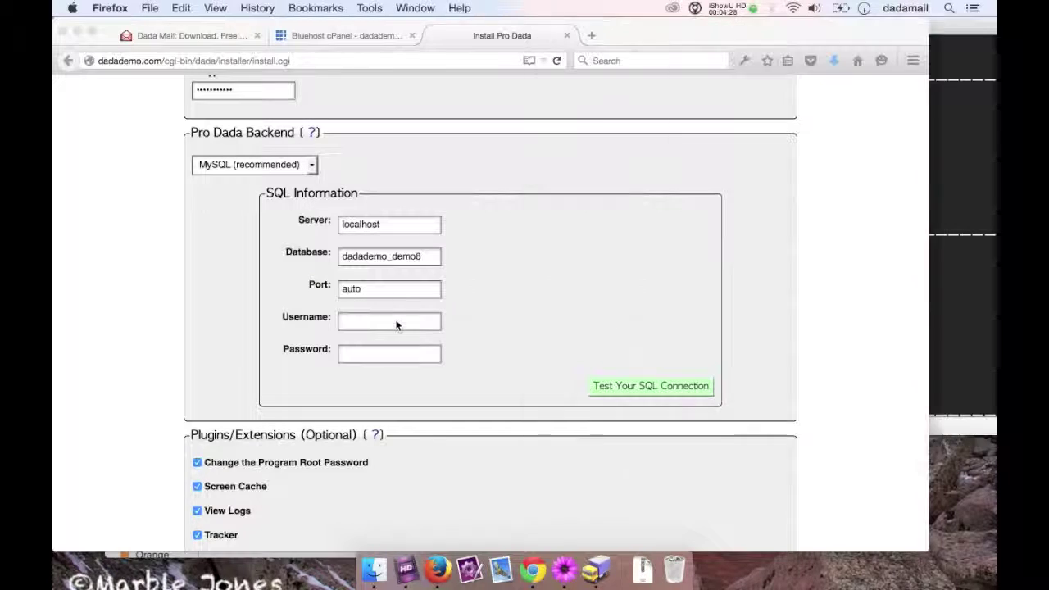
{"action": "key", "text": "super+v"}
Step: Copy the MySQL password from the notes into the SQL Password field and test the SQL connection
{"action": "left_click", "coordinate": [749, 192]}
{"action": "left_click_drag", "start_coordinate": [751, 157], "coordinate": [518, 158]}
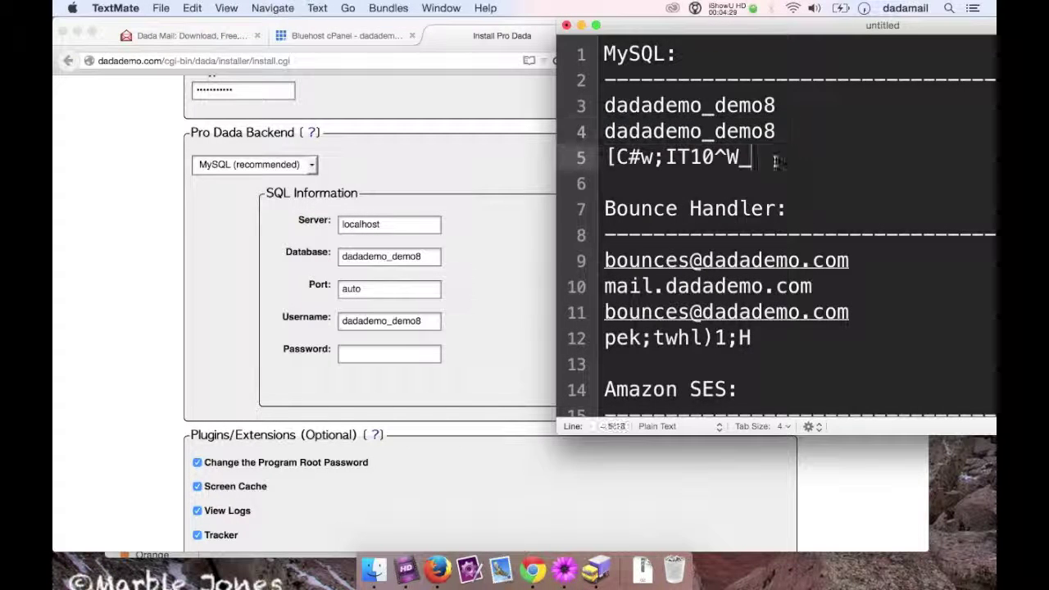
{"action": "key", "text": "super+c"}
{"action": "left_click", "coordinate": [393, 353]}
{"action": "key", "text": "super+v"}
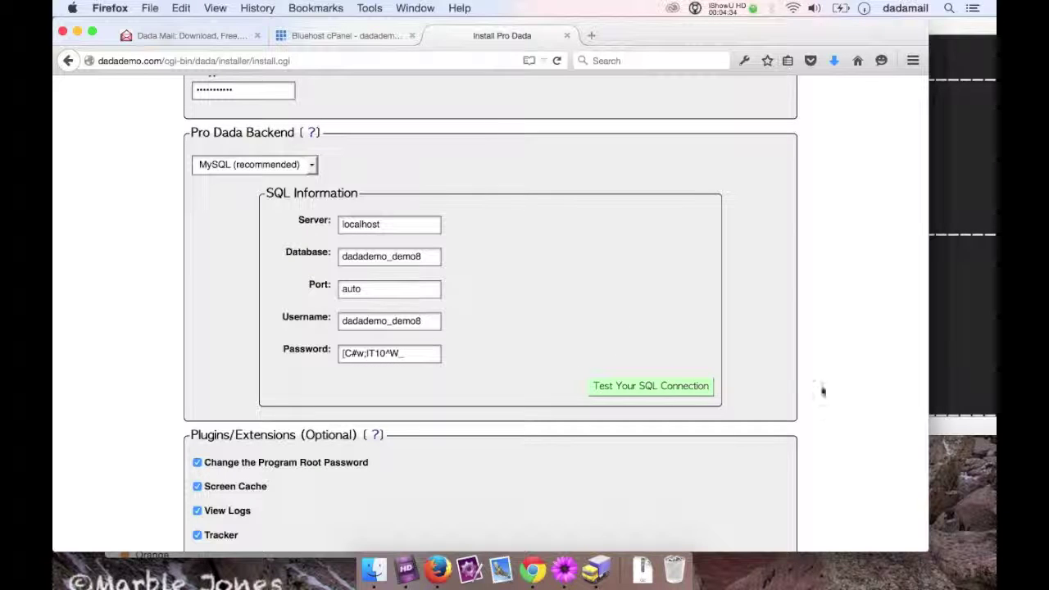
{"action": "left_click", "coordinate": [668, 391]}
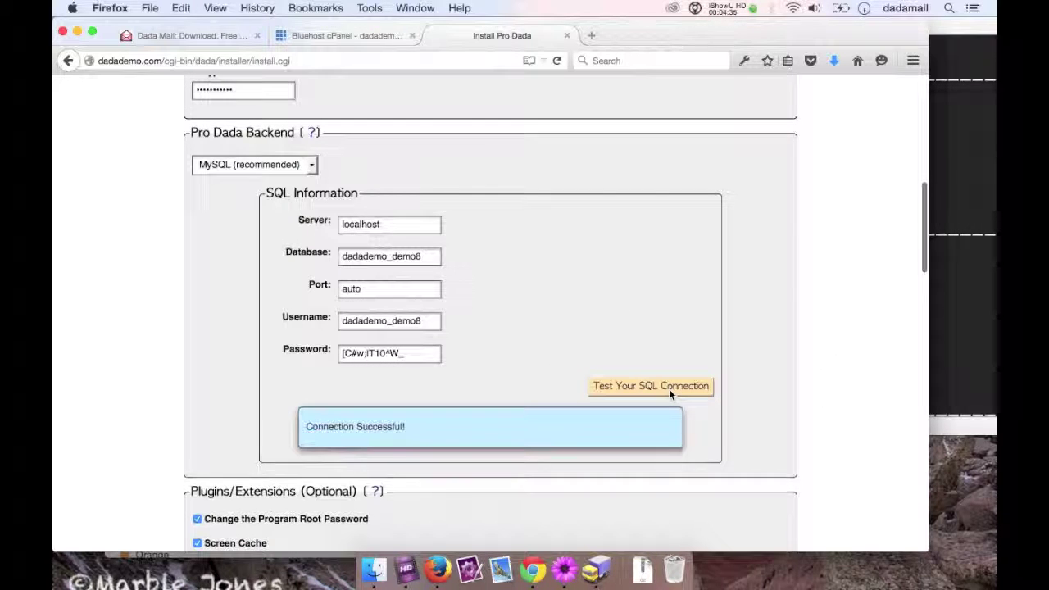
Step: Copy the bounce address from the TextMate notes into the Bounce Handler Email Address field under Plugins/Extensions
{"action": "scroll", "coordinate": [721, 422], "scroll_direction": "down", "scroll_amount": 5}
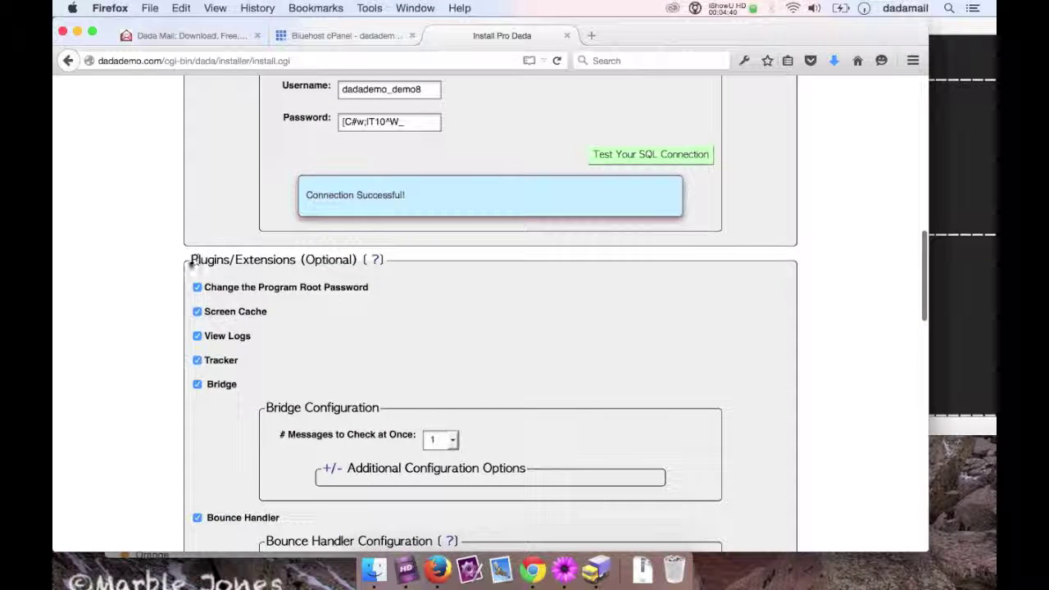
{"action": "scroll", "coordinate": [819, 304], "scroll_direction": "down", "scroll_amount": 1}
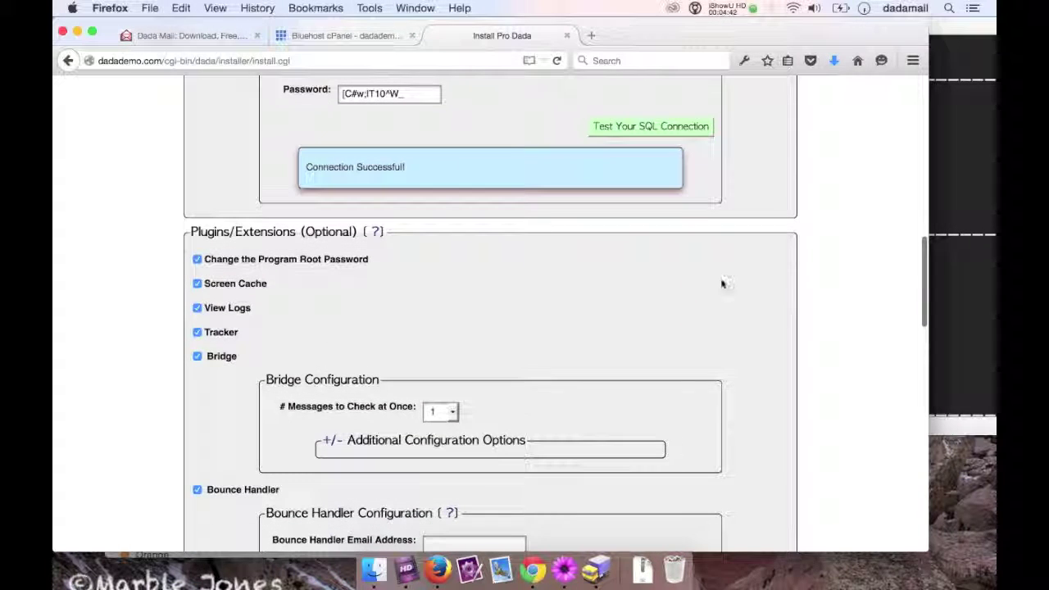
{"action": "scroll", "coordinate": [188, 426], "scroll_direction": "down", "scroll_amount": 4}
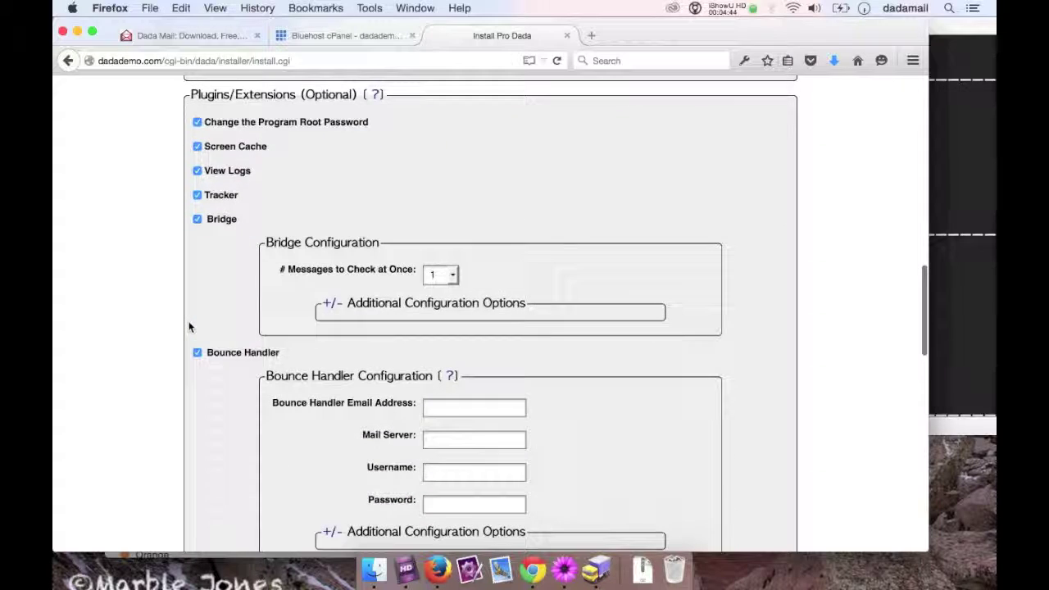
{"action": "scroll", "coordinate": [194, 328], "scroll_direction": "down", "scroll_amount": 5}
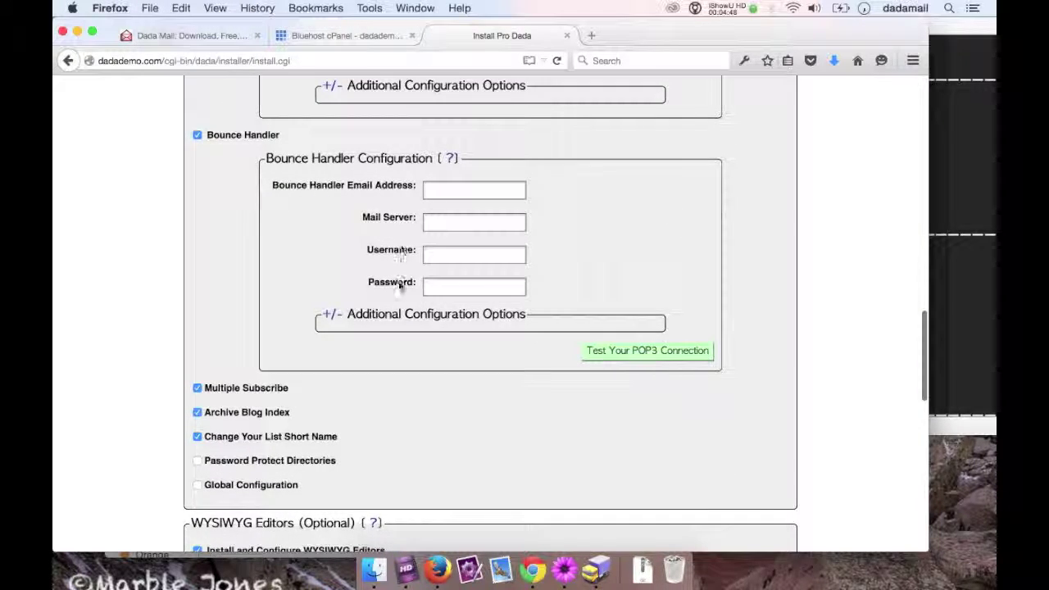
{"action": "left_click", "coordinate": [970, 174]}
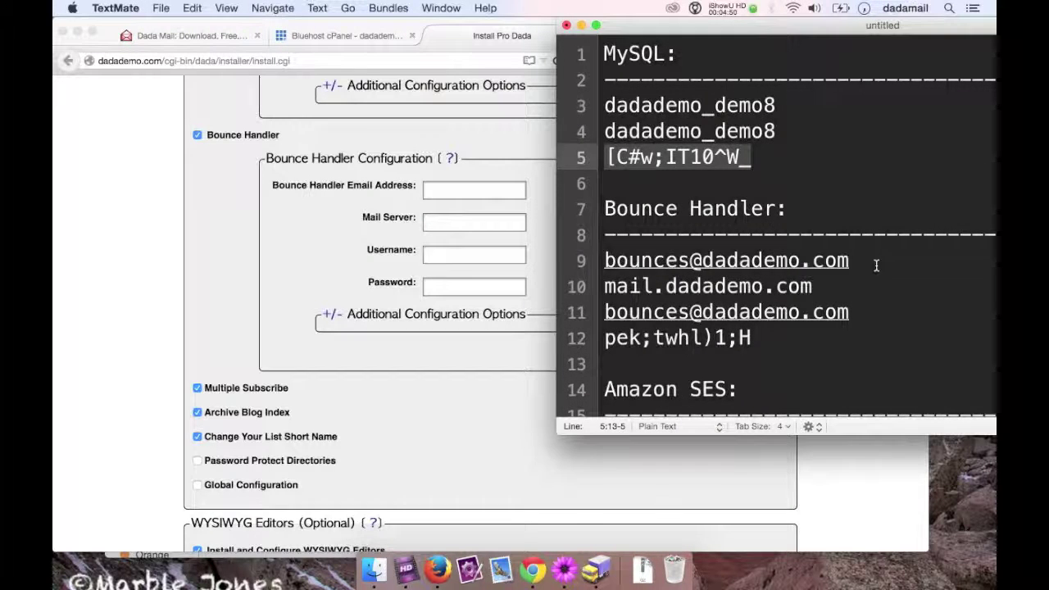
{"action": "left_click_drag", "start_coordinate": [876, 265], "coordinate": [548, 263]}
{"action": "left_click", "coordinate": [465, 192]}
{"action": "key", "text": "super+v"}
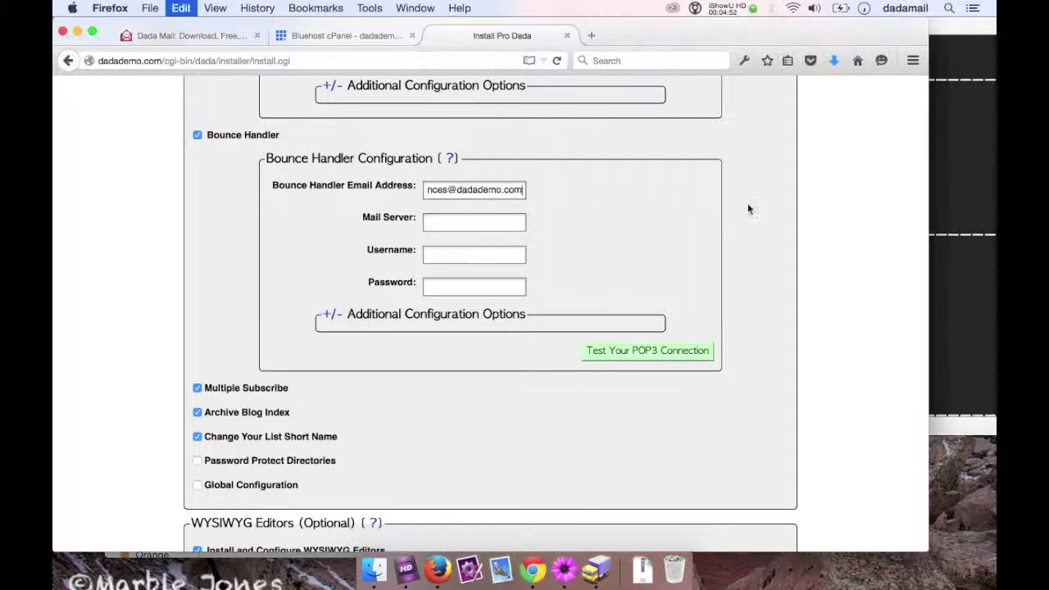
Step: Copy the mail server mail.dadademo.com from the notes into the Bounce Handler's Mail Server field
{"action": "left_click", "coordinate": [975, 242]}
{"action": "left_click_drag", "start_coordinate": [816, 287], "coordinate": [549, 291]}
{"action": "key", "text": "super+c"}
{"action": "left_click", "coordinate": [484, 222]}
{"action": "key", "text": "super+v"}
Step: Copy the bounce account's username from the notes into the Bounce Handler's Username field
{"action": "left_click", "coordinate": [975, 245]}
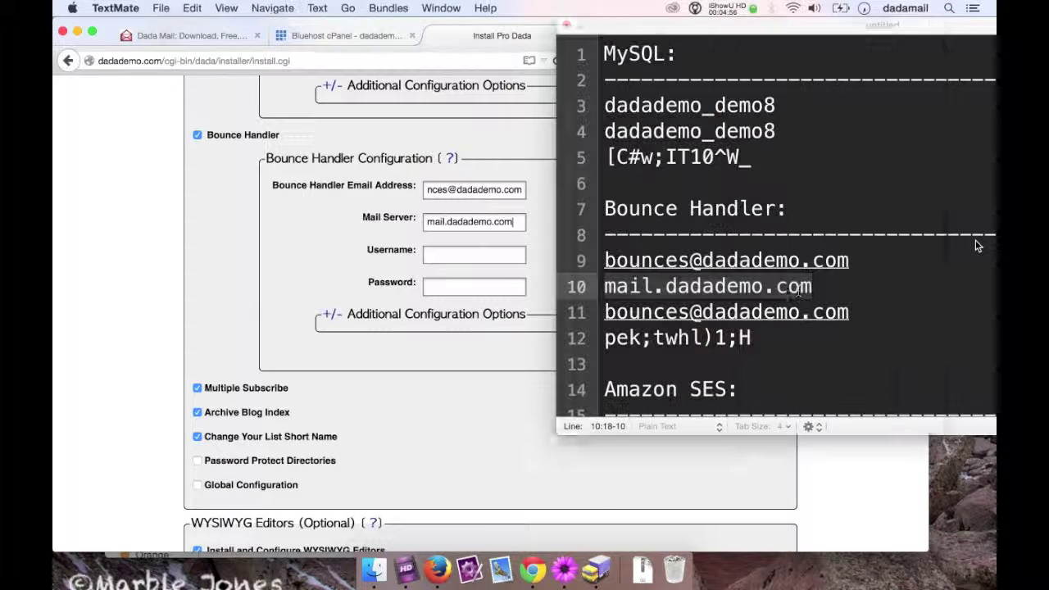
{"action": "left_click_drag", "start_coordinate": [871, 314], "coordinate": [591, 313]}
{"action": "key", "text": "super+c"}
{"action": "left_click", "coordinate": [459, 254]}
{"action": "key", "text": "super+v"}
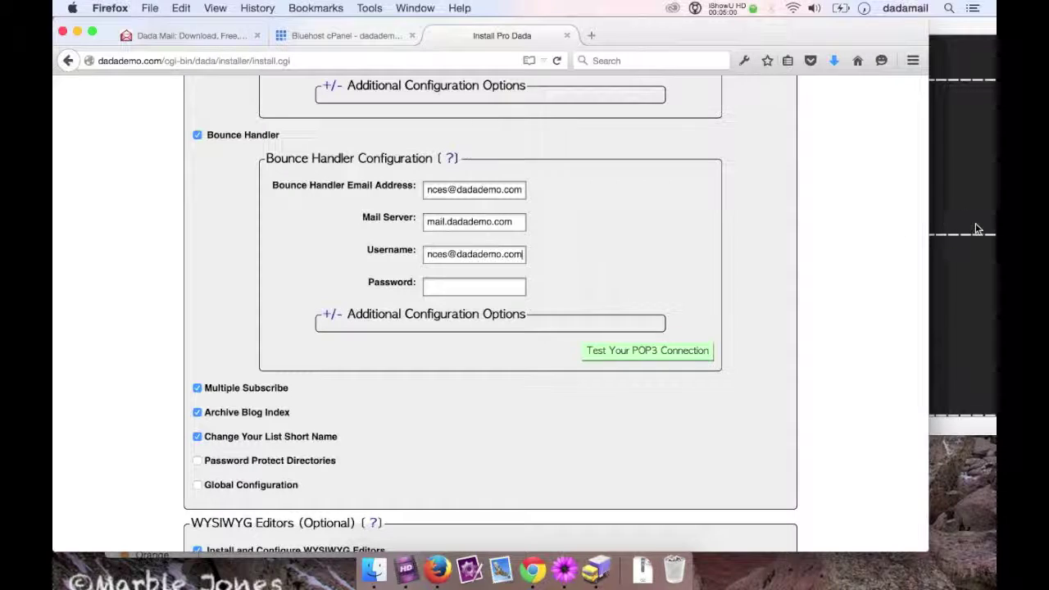
Step: Copy the bounce account's password from the notes into the Bounce Handler's Password field and test the POP3 connection
{"action": "left_click", "coordinate": [975, 229]}
{"action": "left_click_drag", "start_coordinate": [782, 336], "coordinate": [602, 335]}
{"action": "key", "text": "super+c"}
{"action": "left_click", "coordinate": [452, 292]}
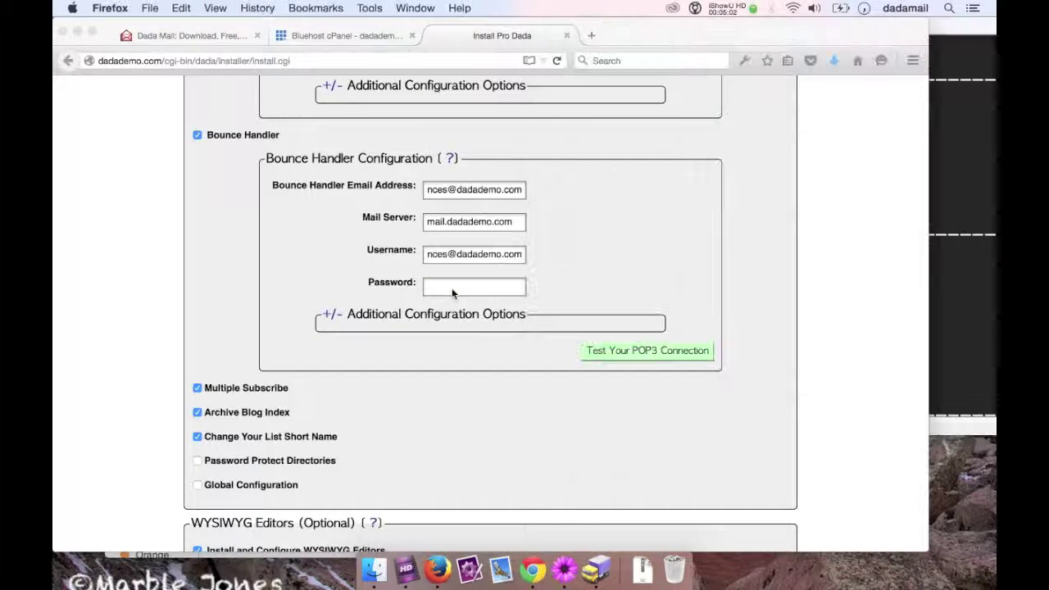
{"action": "key", "text": "super+v"}
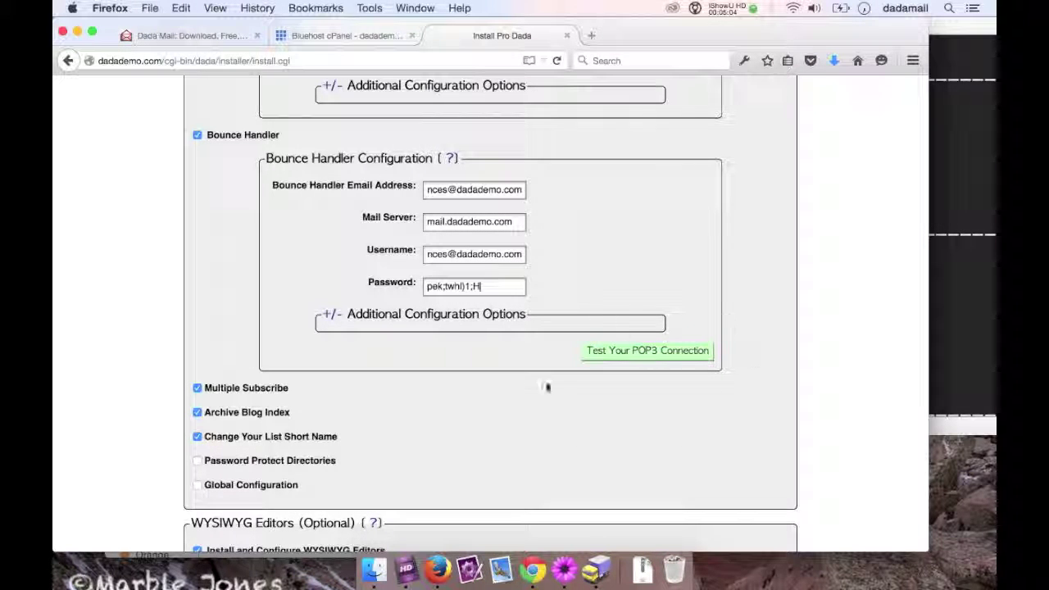
{"action": "left_click", "coordinate": [662, 352]}
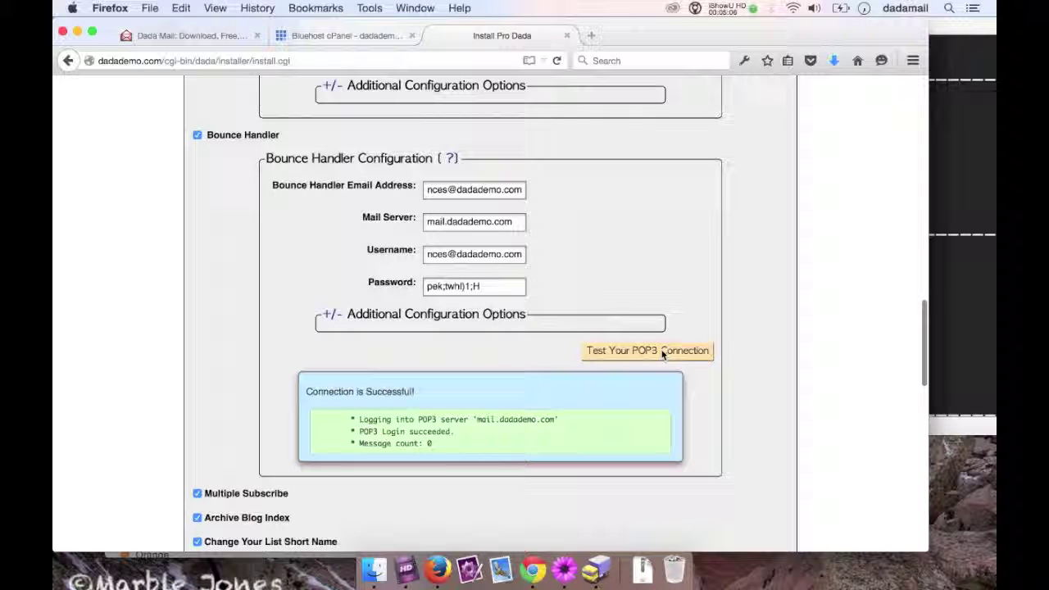
{"action": "left_click_drag", "start_coordinate": [352, 413], "coordinate": [420, 432]}
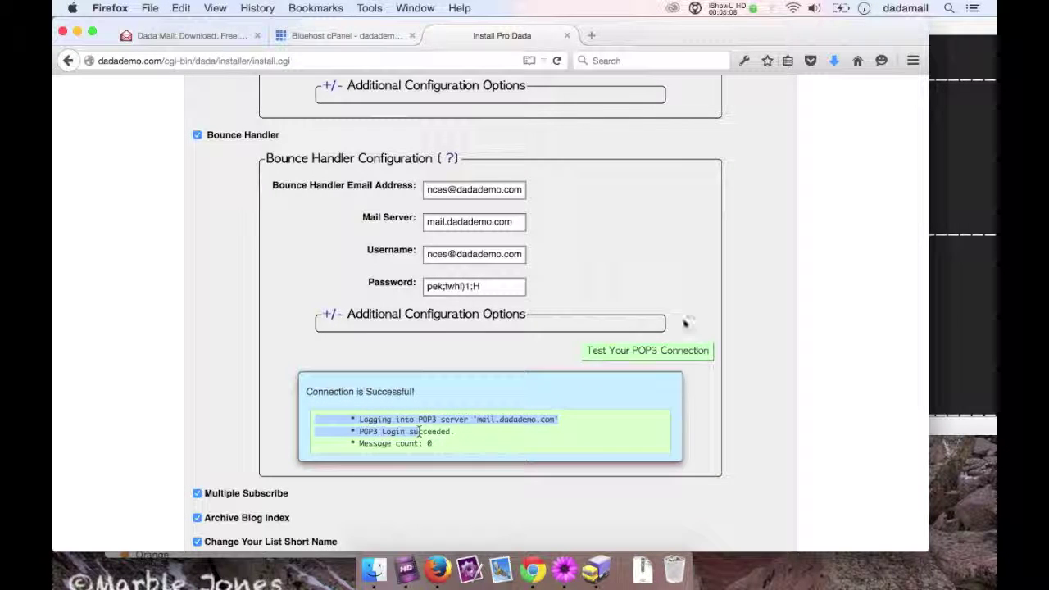
{"action": "left_click", "coordinate": [685, 324]}
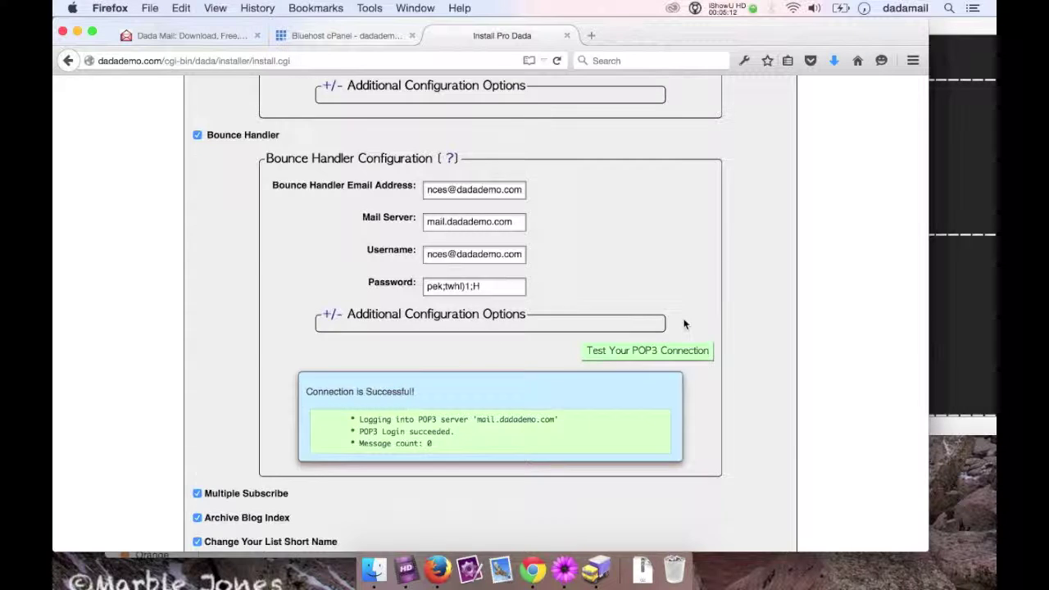
Step: Enable Configure Amazon SES in the Advanced Configuration section of the installer
{"action": "scroll", "coordinate": [685, 324], "scroll_direction": "down", "scroll_amount": 15}
{"action": "scroll", "coordinate": [670, 214], "scroll_direction": "up", "scroll_amount": 3}
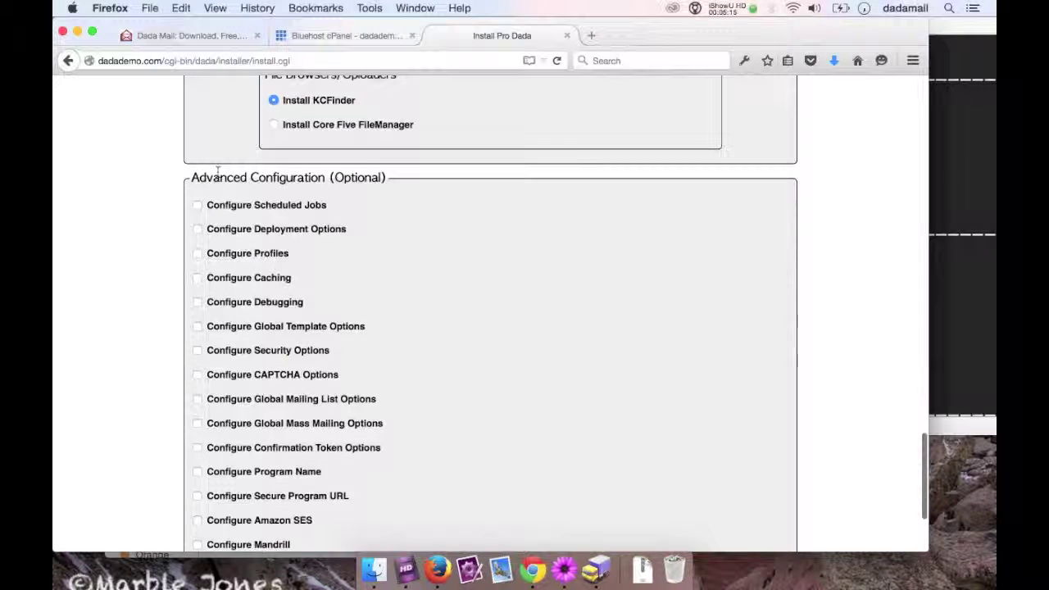
{"action": "scroll", "coordinate": [474, 292], "scroll_direction": "down", "scroll_amount": 3}
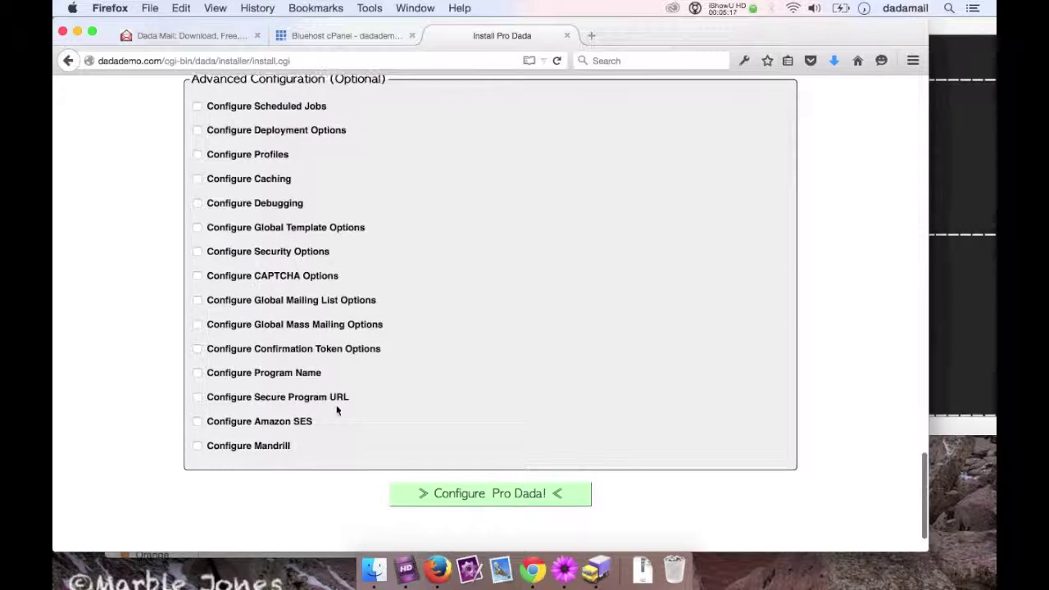
{"action": "left_click_drag", "start_coordinate": [344, 423], "coordinate": [174, 419]}
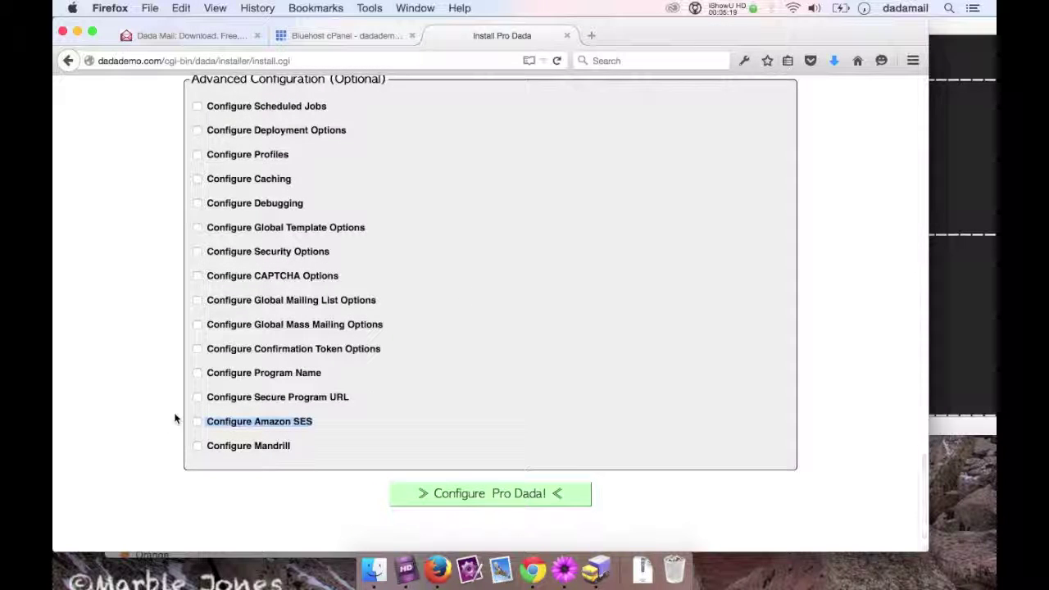
{"action": "left_click", "coordinate": [197, 421]}
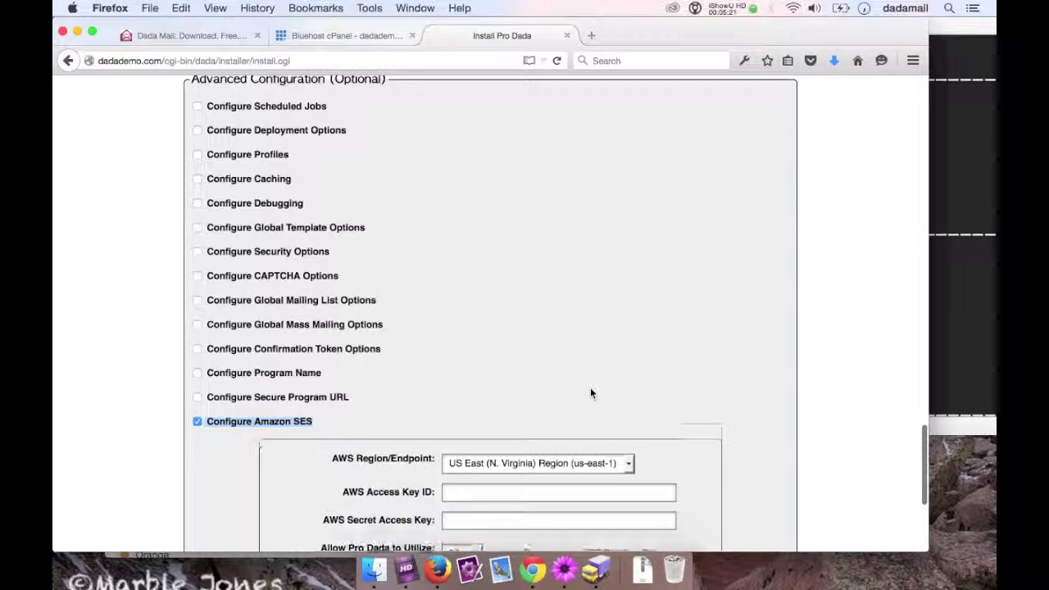
Step: Copy the Amazon SES access key ID from the TextMate notes into the AWS Access Key ID field
{"action": "scroll", "coordinate": [590, 387], "scroll_direction": "down", "scroll_amount": 6}
{"action": "left_click_drag", "start_coordinate": [343, 299], "coordinate": [442, 299]}
{"action": "left_click_drag", "start_coordinate": [313, 328], "coordinate": [435, 329]}
{"action": "key", "text": "super+Tab"}
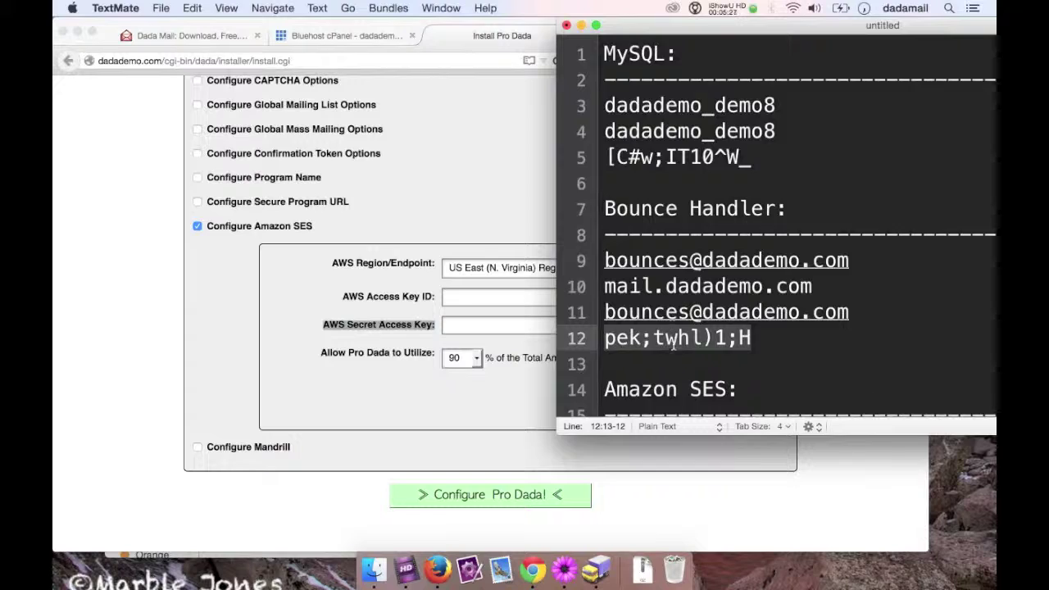
{"action": "scroll", "coordinate": [766, 331], "scroll_direction": "down", "scroll_amount": 4}
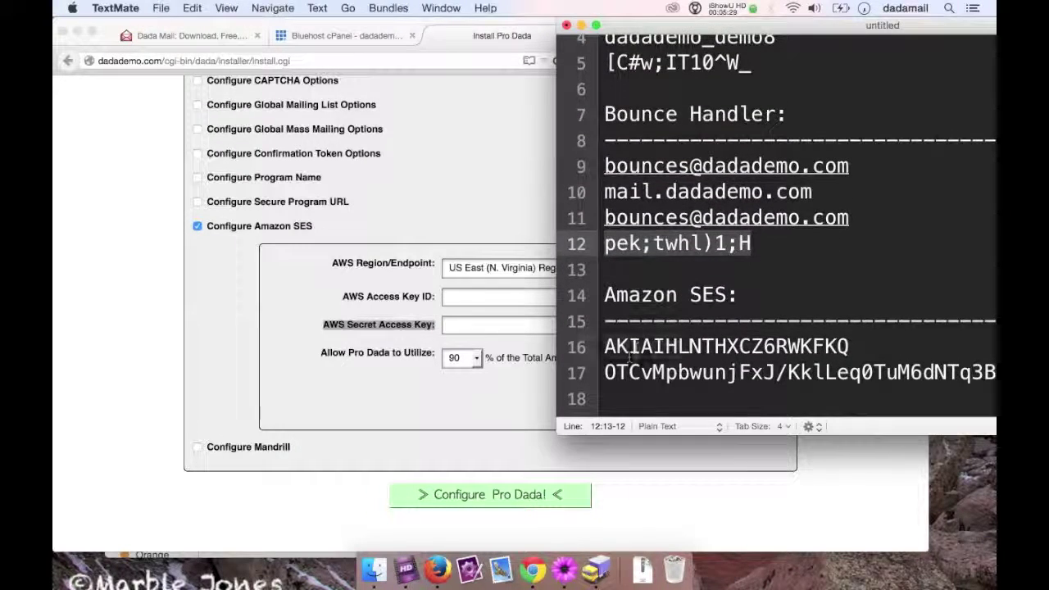
{"action": "double_click", "coordinate": [636, 346]}
{"action": "left_click", "coordinate": [486, 296]}
{"action": "key", "text": "super+v"}
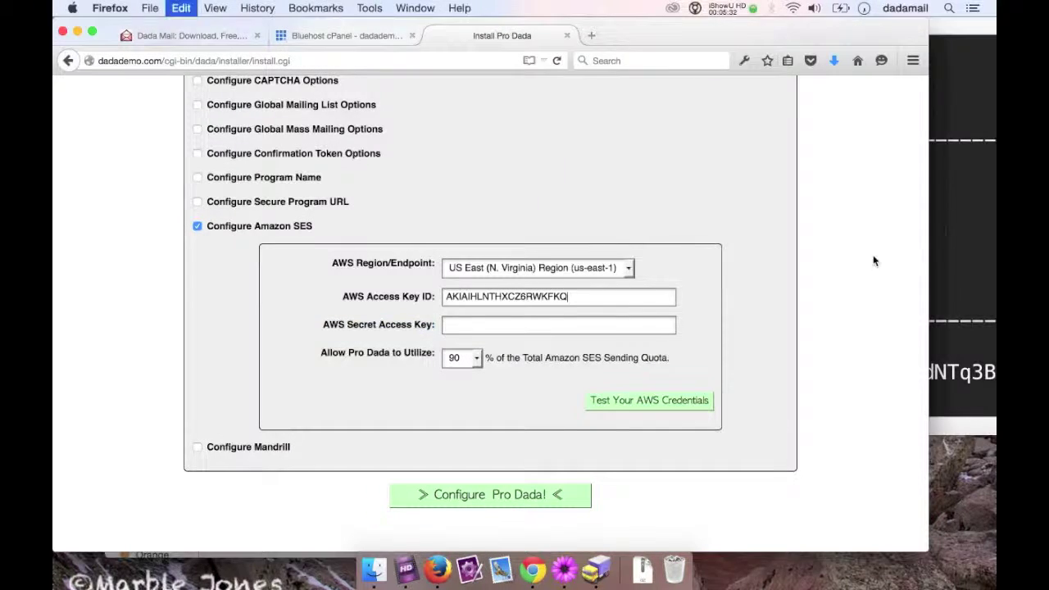
Step: Copy the Amazon SES secret key from the TextMate notes into the AWS Secret Access Key field
{"action": "key", "text": "super+Tab"}
{"action": "scroll", "coordinate": [695, 366], "scroll_direction": "up", "scroll_amount": 1}
{"action": "left_click", "coordinate": [692, 371]}
{"action": "triple_click", "coordinate": [693, 371]}
{"action": "key", "text": "super+c"}
{"action": "left_click", "coordinate": [478, 324]}
{"action": "key", "text": "super+v"}
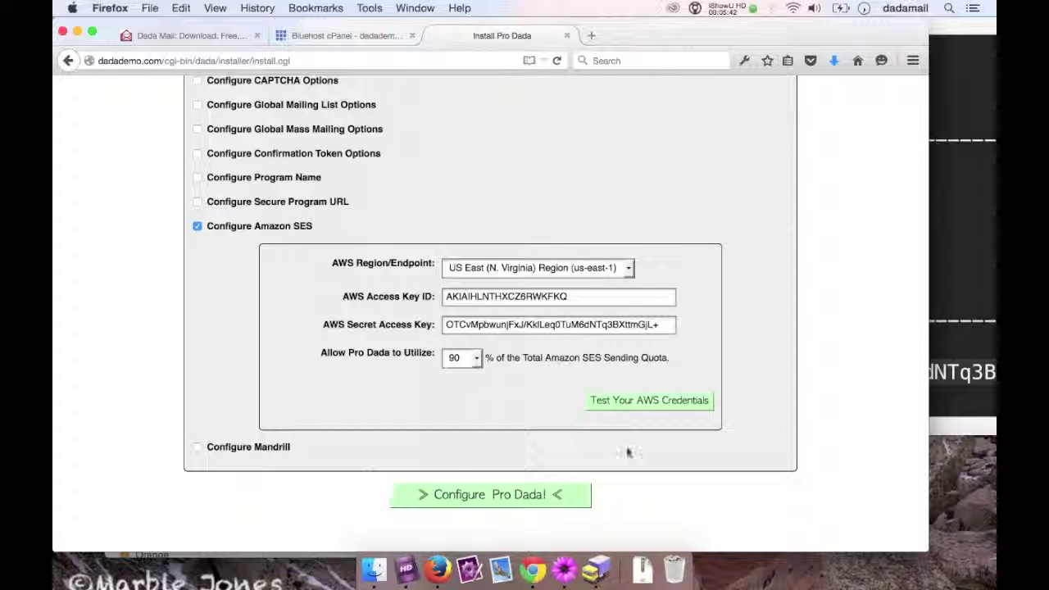
Step: Run the Pro Dada configuration with the entered settings and select the example curl cronjob command on the resulting page
{"action": "left_click", "coordinate": [464, 497]}
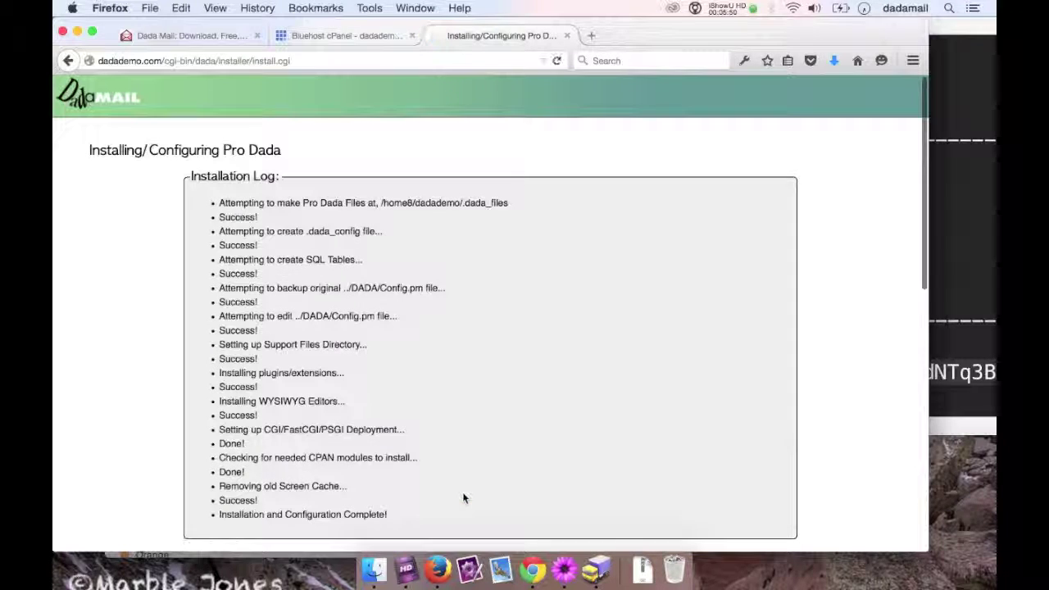
{"action": "scroll", "coordinate": [248, 248], "scroll_direction": "down", "scroll_amount": 15}
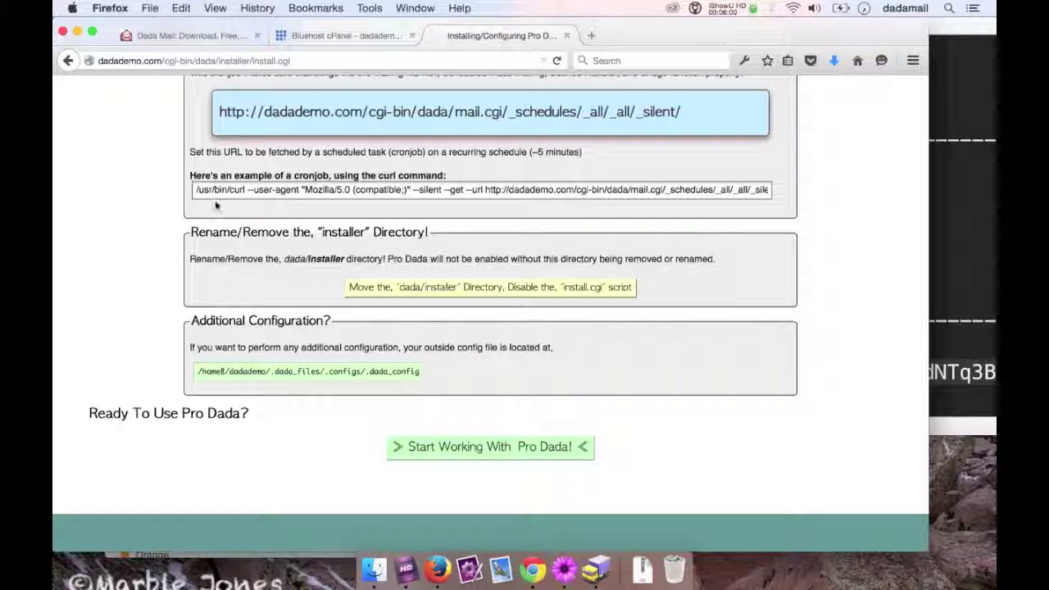
{"action": "left_click", "coordinate": [328, 189]}
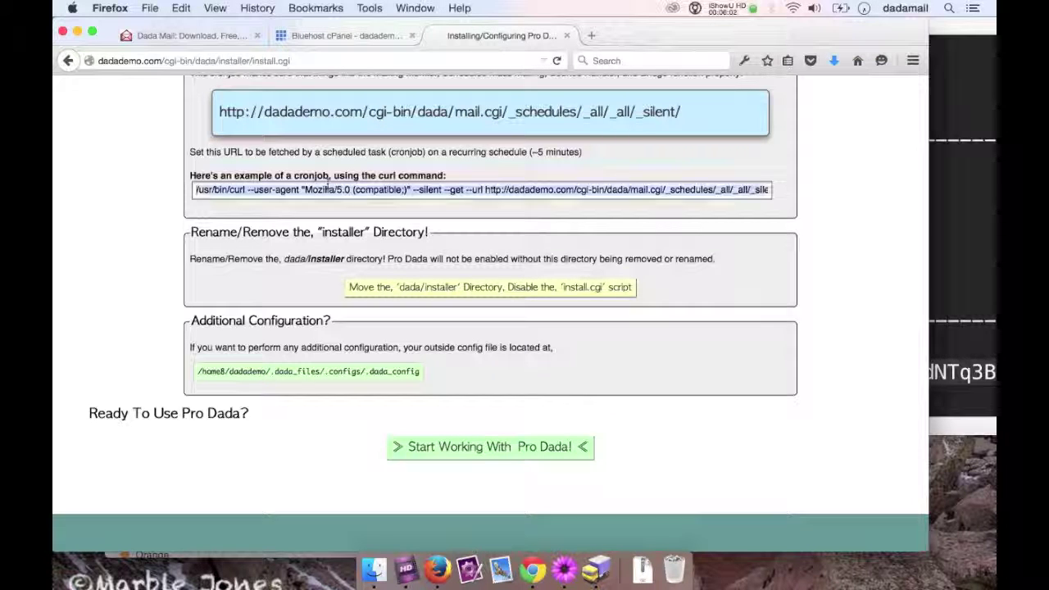
Step: Return to the Bluehost cPanel, search the page for "cron" and open Cron jobs
{"action": "left_click", "coordinate": [349, 40]}
{"action": "key", "text": "super+f"}
{"action": "type", "text": "cron"}
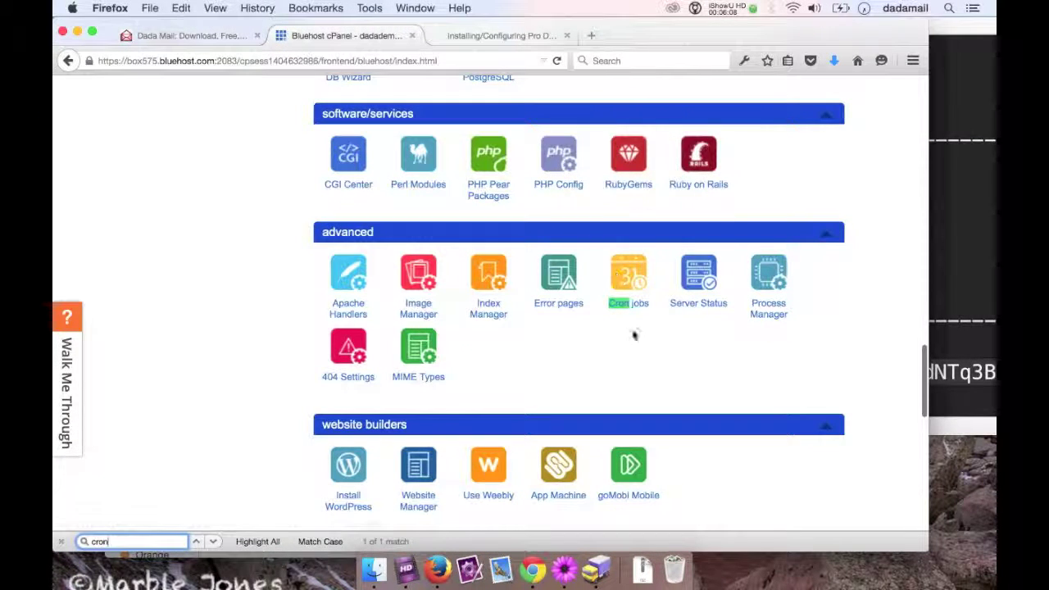
{"action": "left_click", "coordinate": [631, 304]}
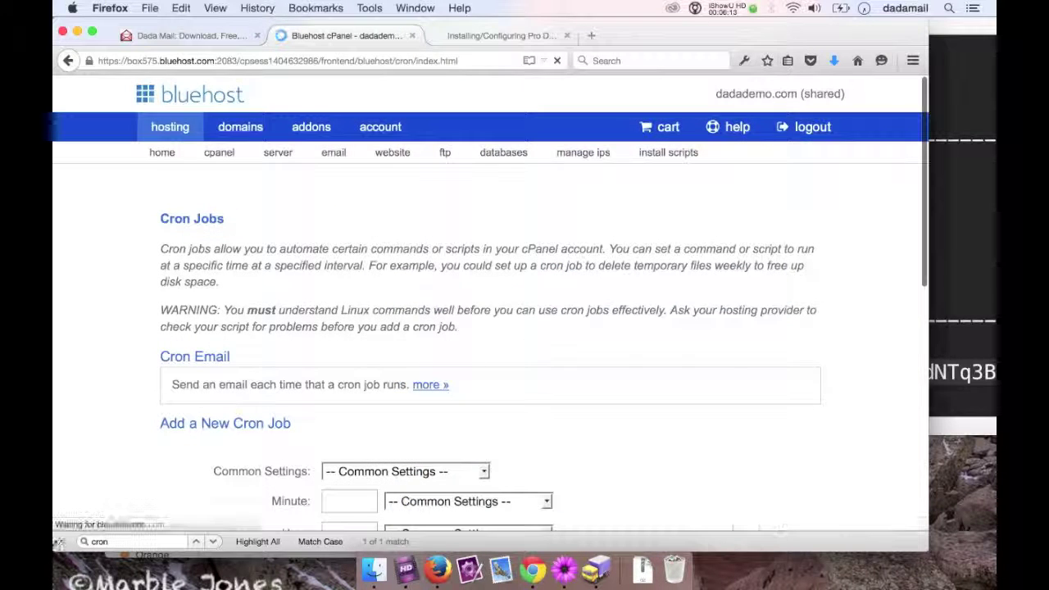
Step: Set the new cron job's schedule to the common setting Once Per Five Minutes
{"action": "scroll", "coordinate": [80, 419], "scroll_direction": "down", "scroll_amount": 5}
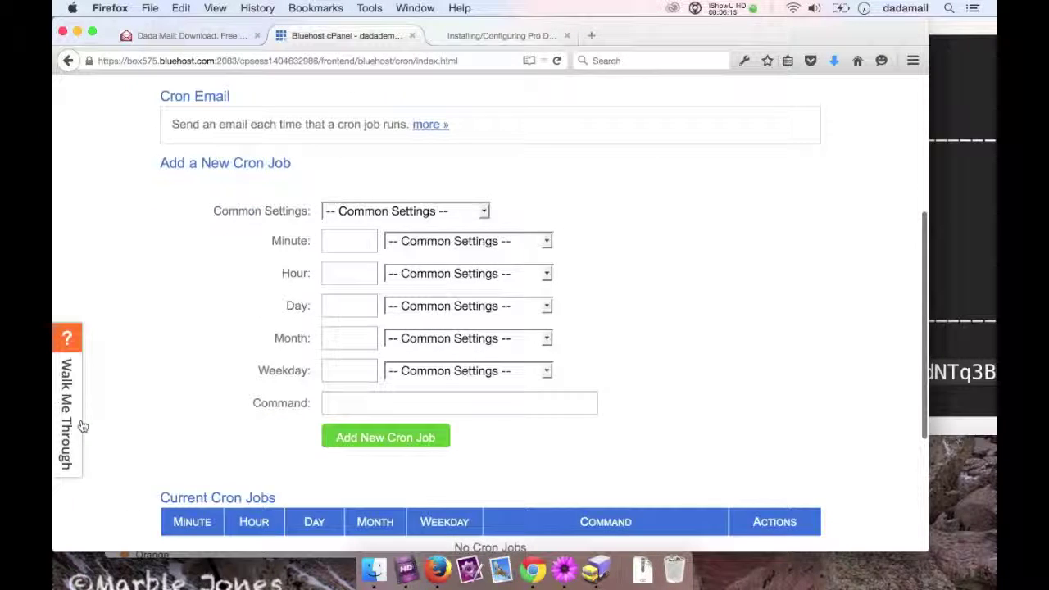
{"action": "left_click", "coordinate": [422, 212]}
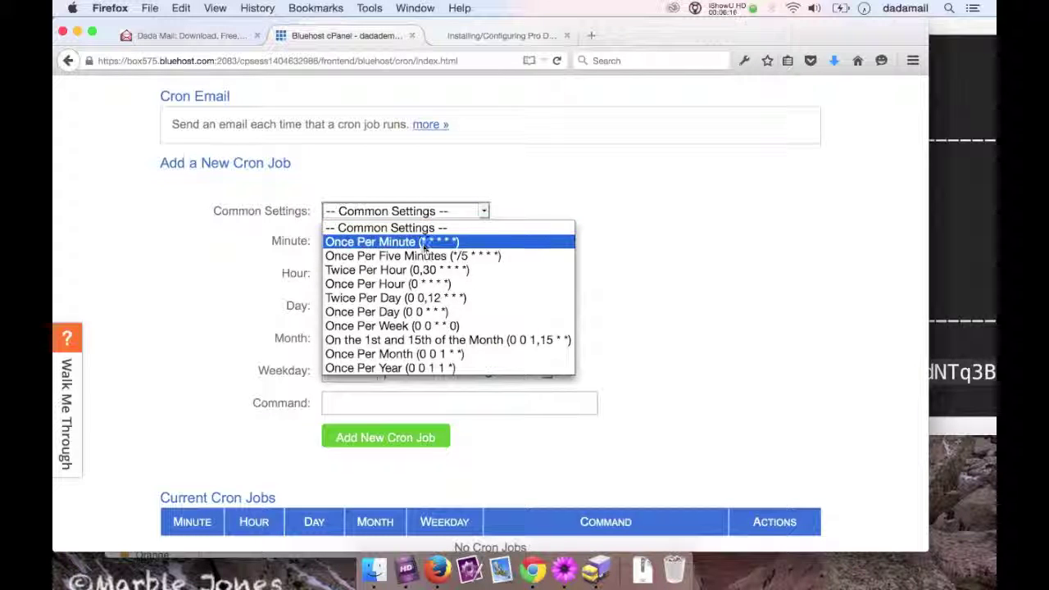
{"action": "left_click", "coordinate": [422, 257]}
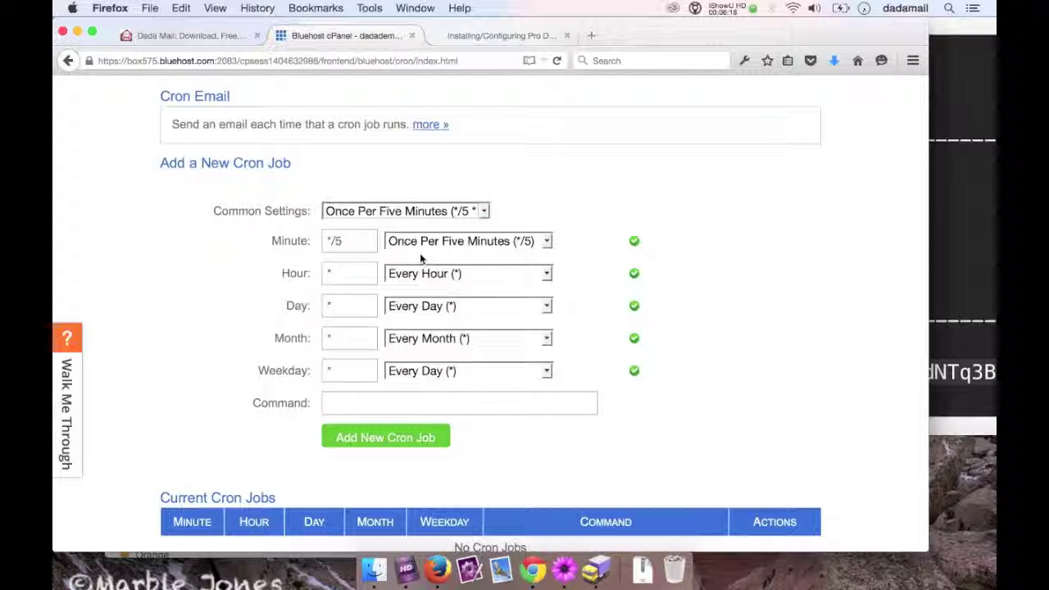
Step: Paste the copied curl command as the cron job's command and add the new cron job
{"action": "left_click", "coordinate": [371, 401]}
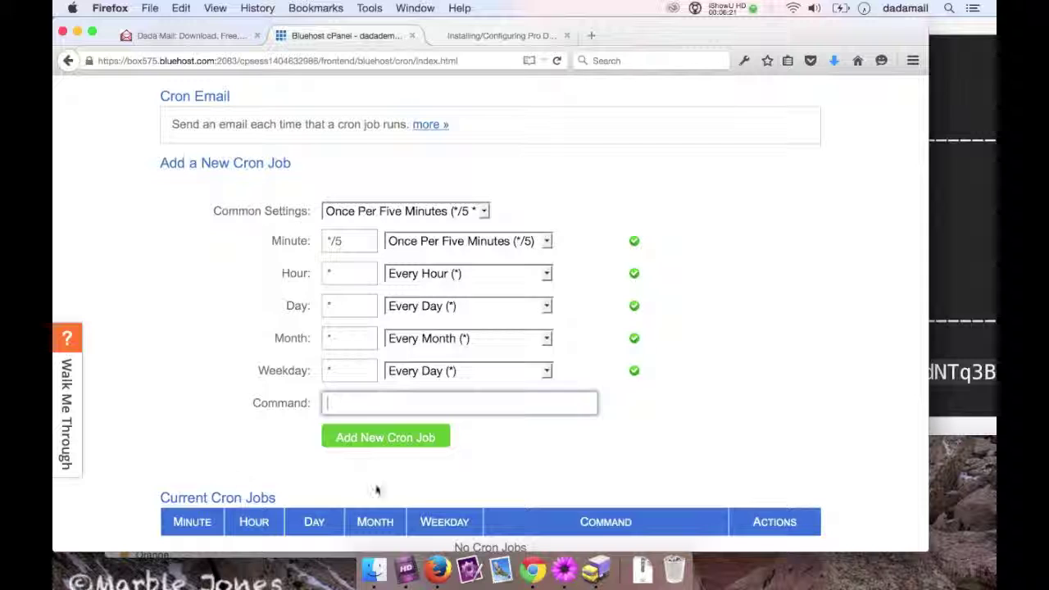
{"action": "key", "text": "super+v"}
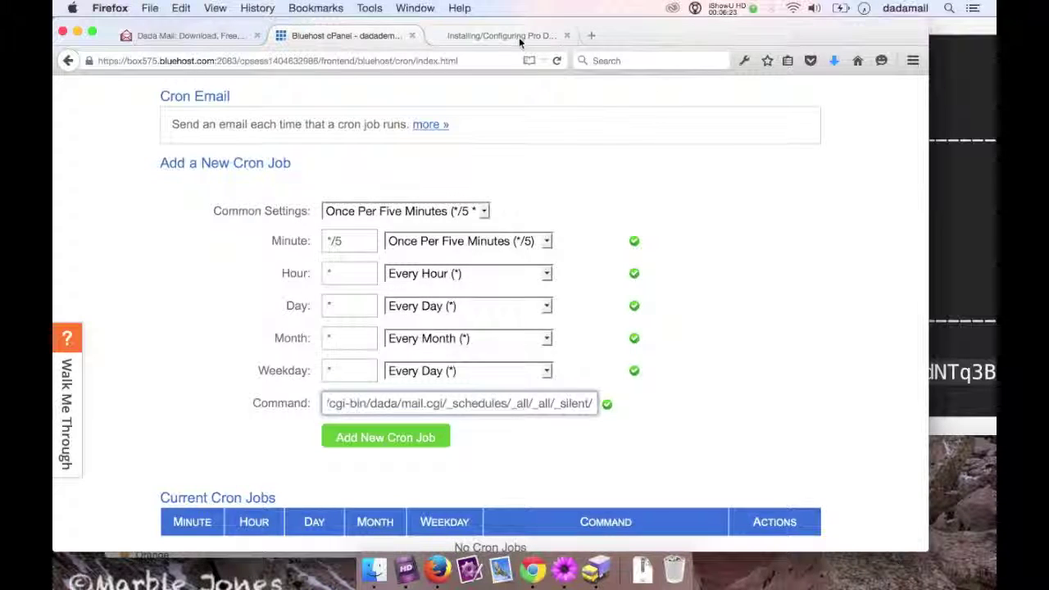
{"action": "left_click", "coordinate": [518, 37]}
{"action": "left_click", "coordinate": [333, 37]}
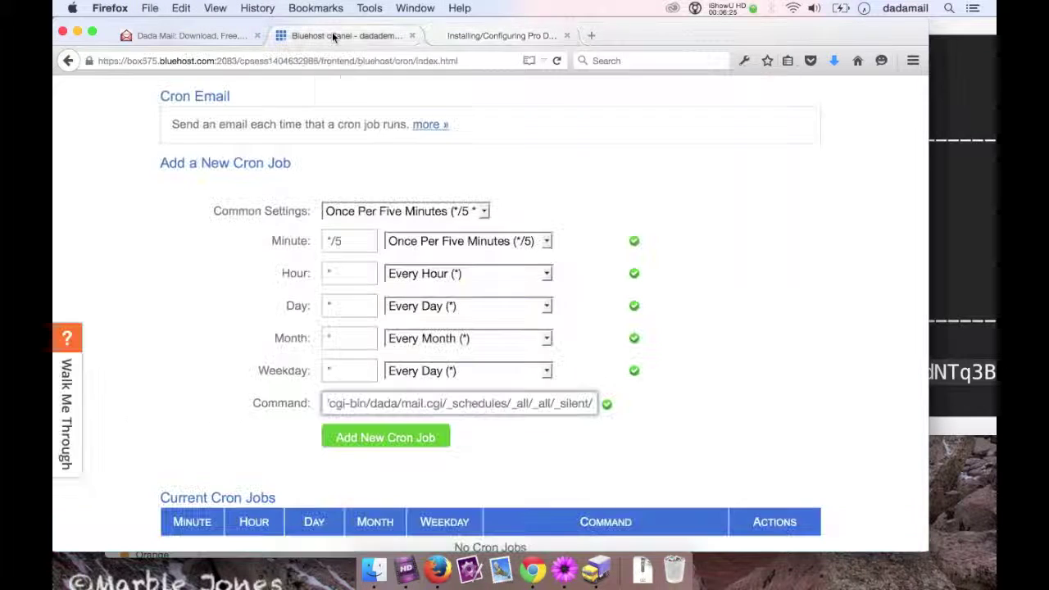
{"action": "left_click", "coordinate": [402, 437]}
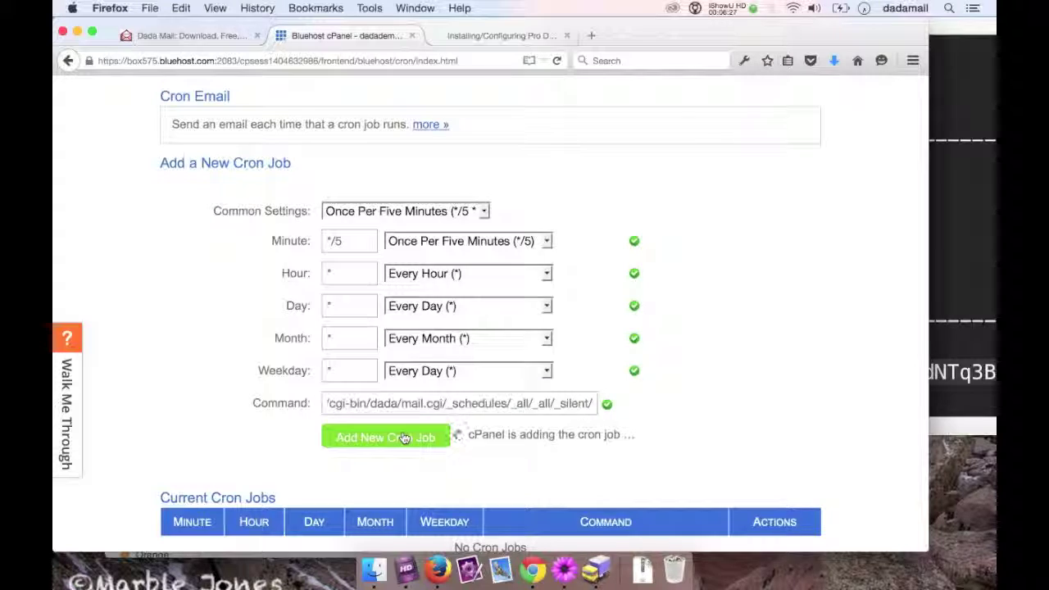
{"action": "scroll", "coordinate": [739, 366], "scroll_direction": "down", "scroll_amount": 3}
{"action": "scroll", "coordinate": [739, 367], "scroll_direction": "up", "scroll_amount": 5}
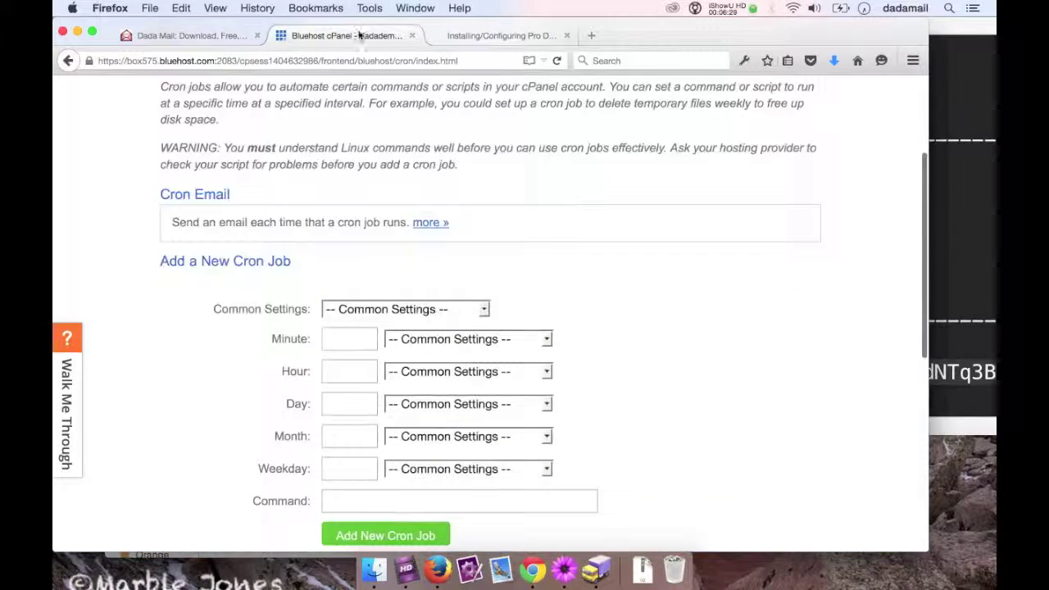
Step: Return to the Pro Dada installer page, move the dada/installer directory to disable install.cgi, and start working with Pro Dada
{"action": "left_click", "coordinate": [465, 36]}
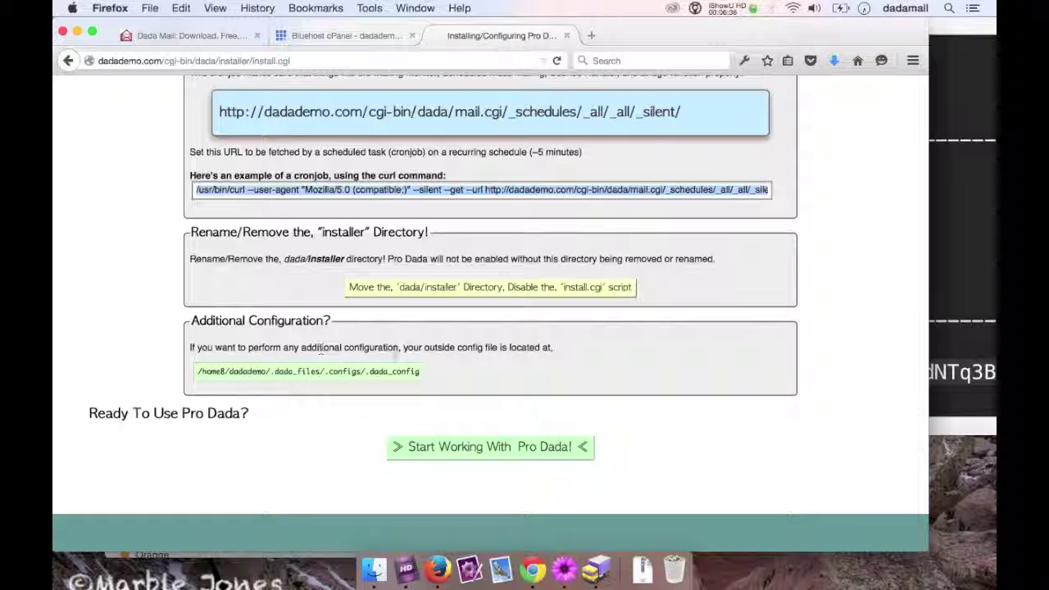
{"action": "left_click", "coordinate": [468, 289]}
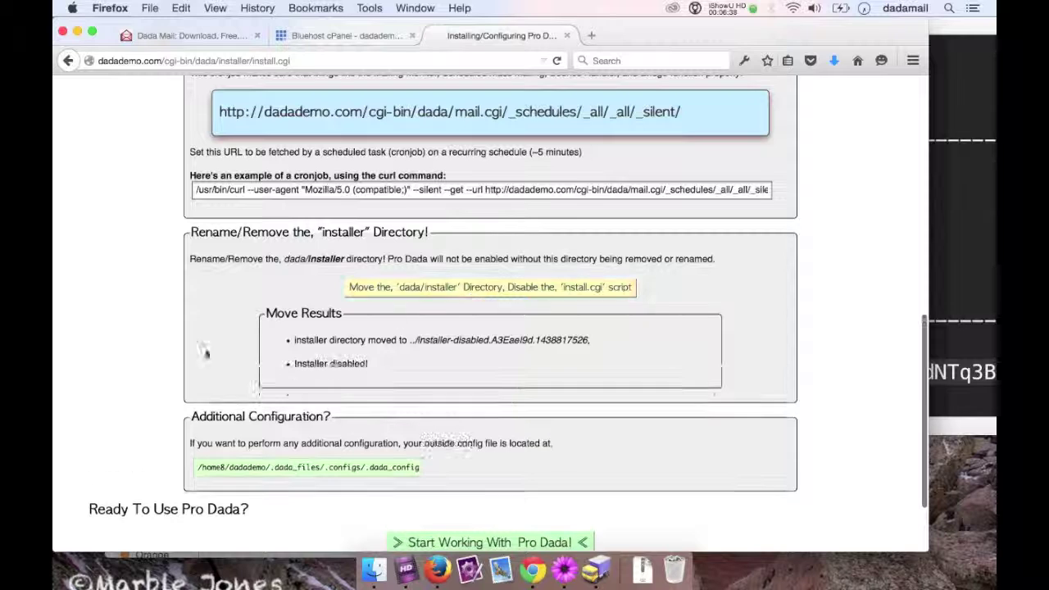
{"action": "scroll", "coordinate": [471, 299], "scroll_direction": "down", "scroll_amount": 3}
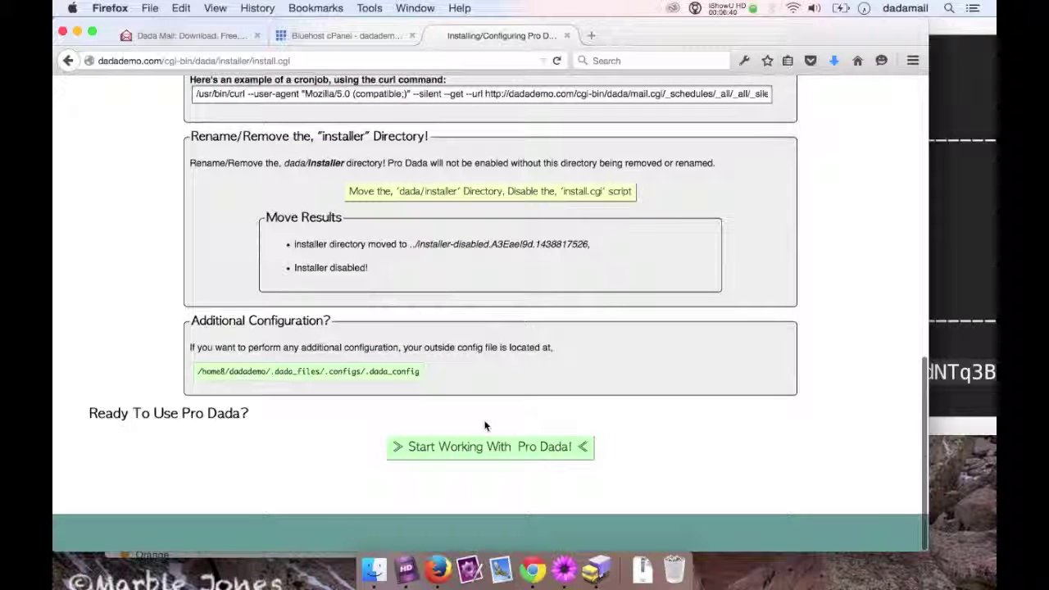
{"action": "left_click", "coordinate": [469, 453]}
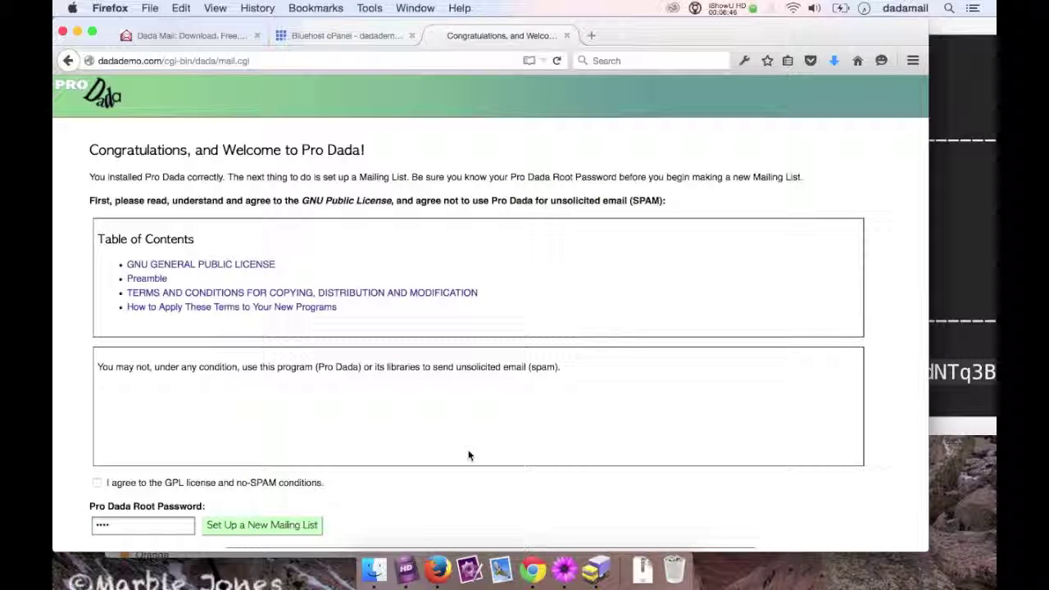
Step: Agree to the GPL license and no-SPAM conditions, enter the Pro Dada root password, and open the new mailing list setup form
{"action": "left_click", "coordinate": [98, 484]}
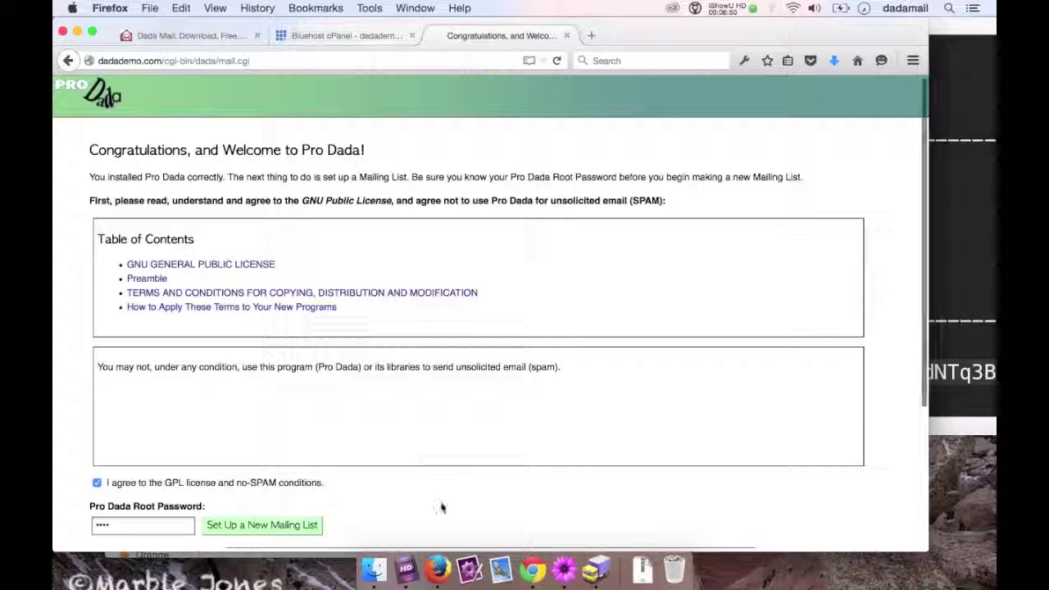
{"action": "scroll", "coordinate": [441, 508], "scroll_direction": "down", "scroll_amount": 2}
{"action": "double_click", "coordinate": [162, 447]}
{"action": "type", "text": "•••••"}
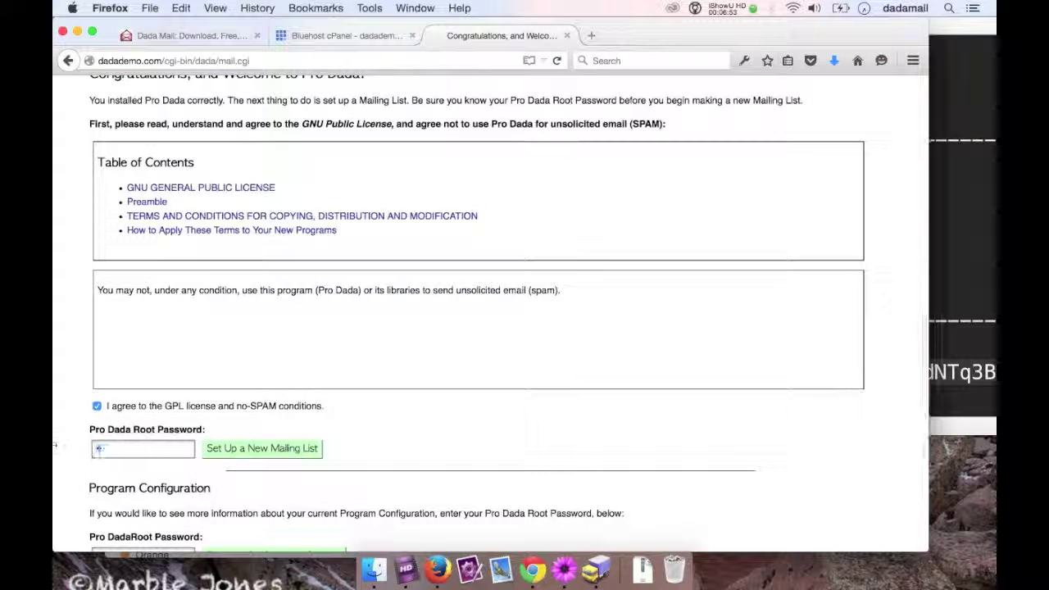
{"action": "type", "text": "••••"}
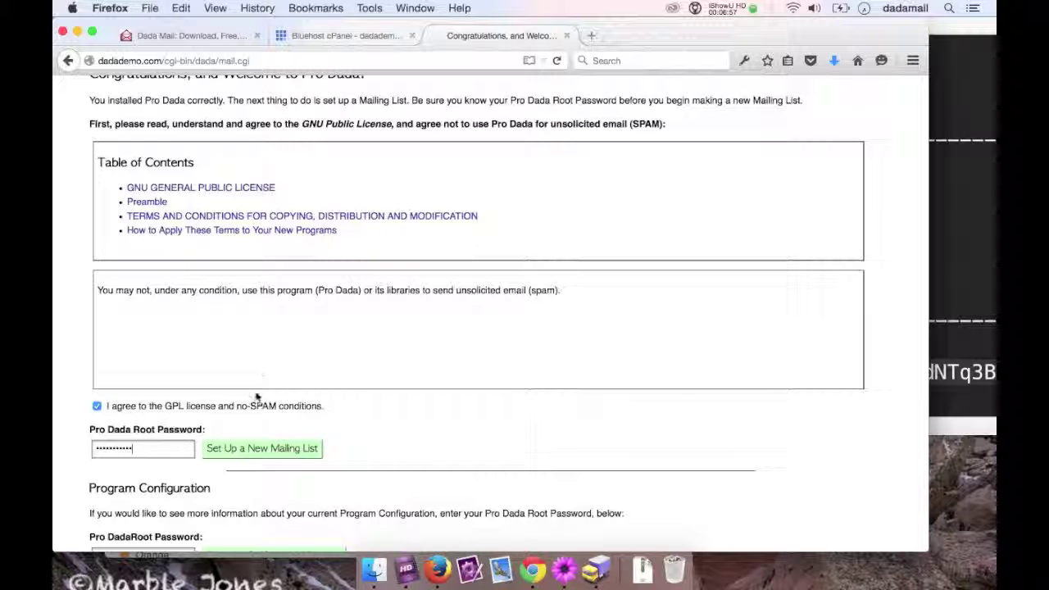
{"action": "left_click", "coordinate": [277, 455]}
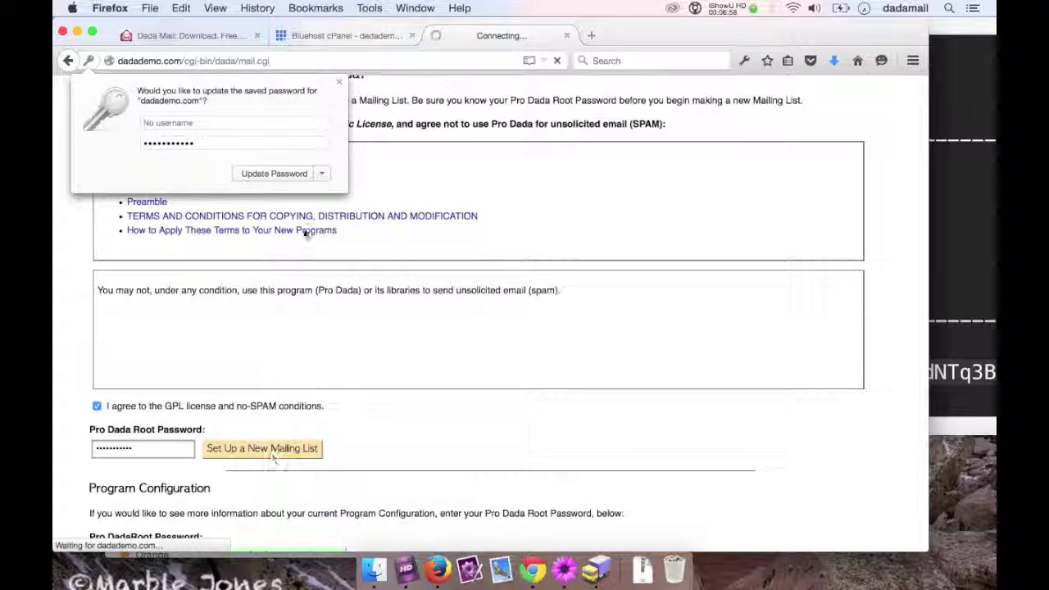
{"action": "scroll", "coordinate": [745, 350], "scroll_direction": "down", "scroll_amount": 10}
{"action": "scroll", "coordinate": [745, 349], "scroll_direction": "up", "scroll_amount": 15}
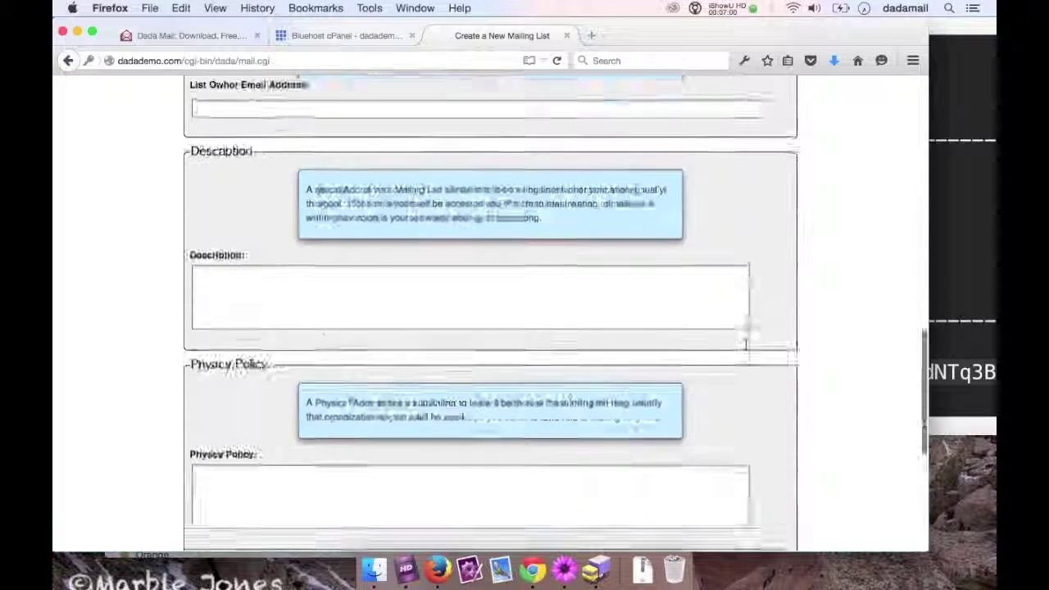